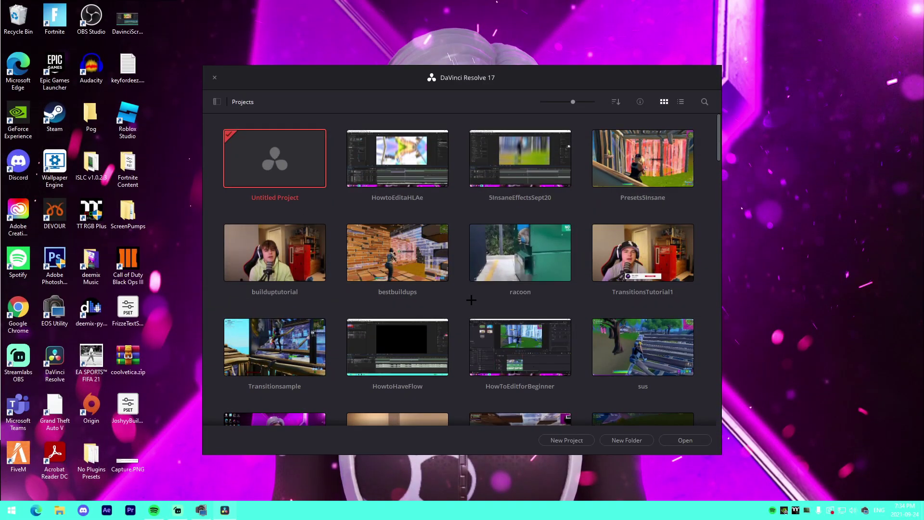
- Open the Presets5Insane project, maximize its window and switch to the Edit page
double_click(651, 170)
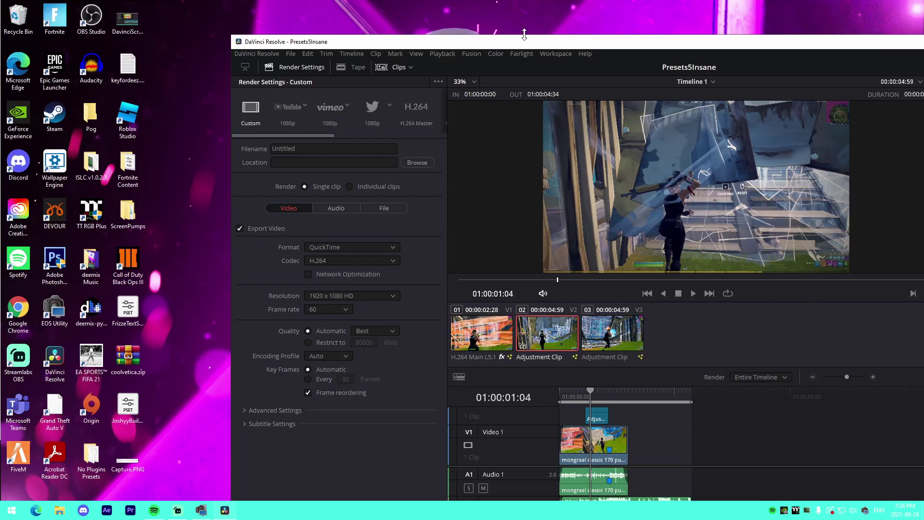
left_click_drag(512, 43, 388, 2)
left_click(404, 487)
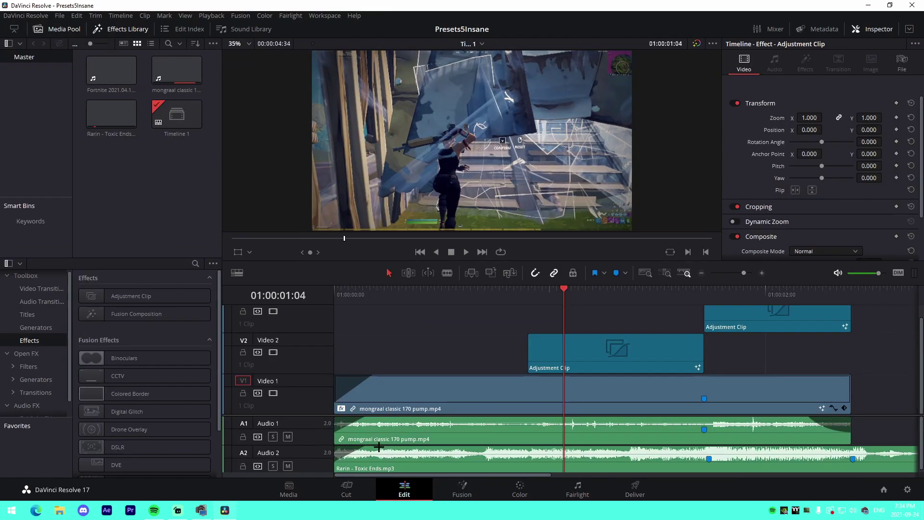
- Select the adjustment clip on Video 2, preview its effect by scrubbing, and open the clip in the Fusion page
scroll(592, 361, "right", 3)
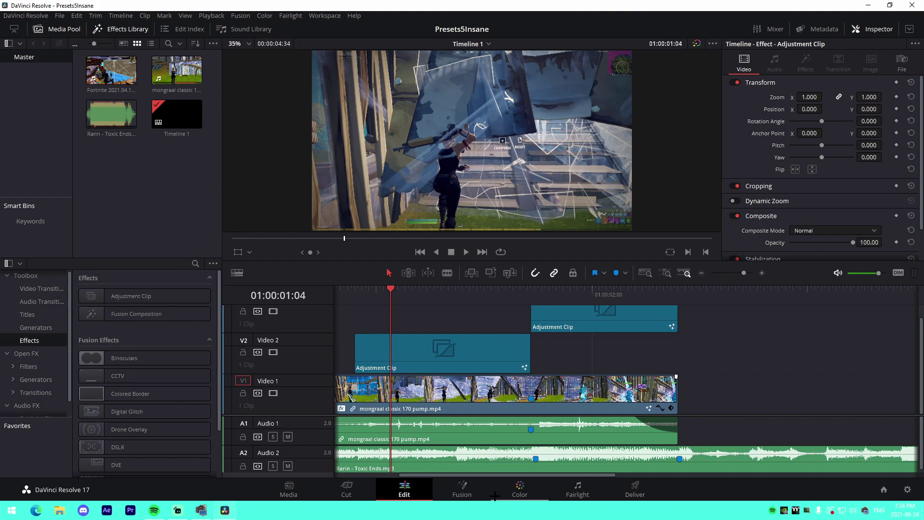
left_click(441, 348)
left_click_drag(414, 293, 464, 296)
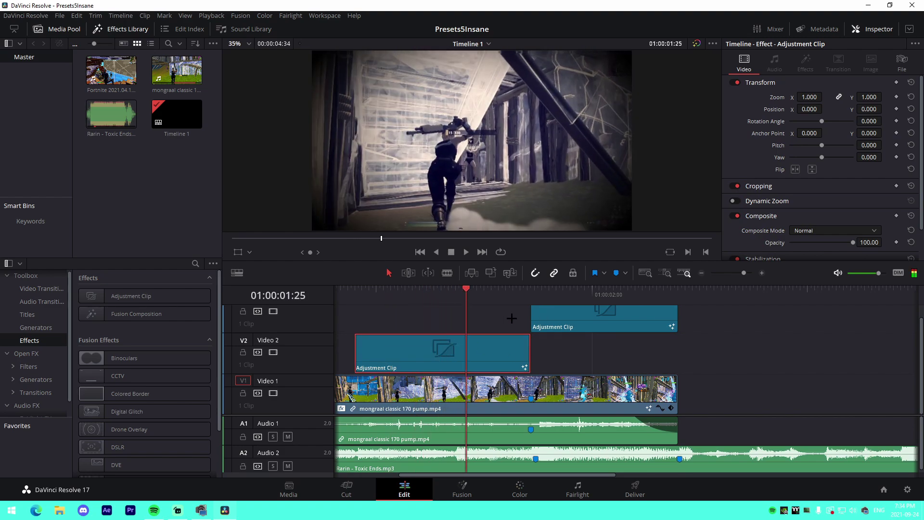
left_click(467, 498)
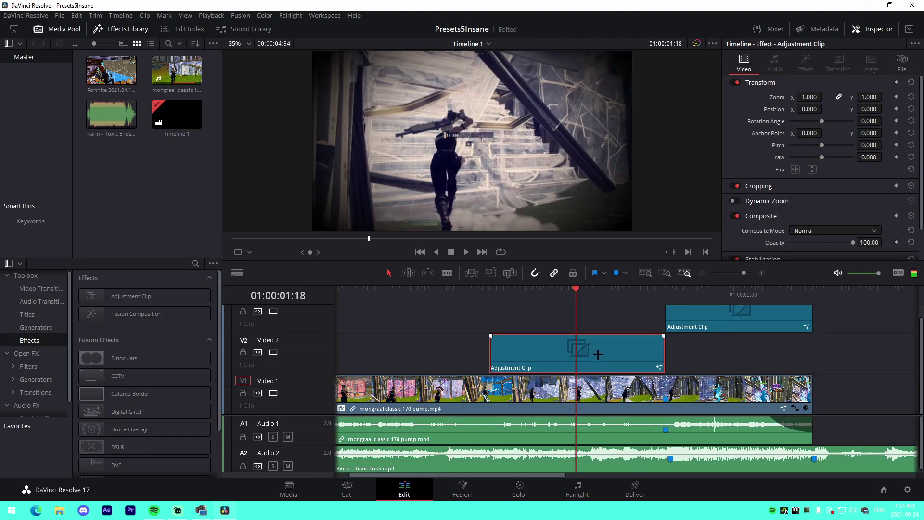
left_click(459, 487)
- Select the S_Shake1, S_DuoTone1, S_Vignette1 and S_Flicker1 nodes together and start saving all their settings to a file
left_click_drag(170, 406, 204, 382)
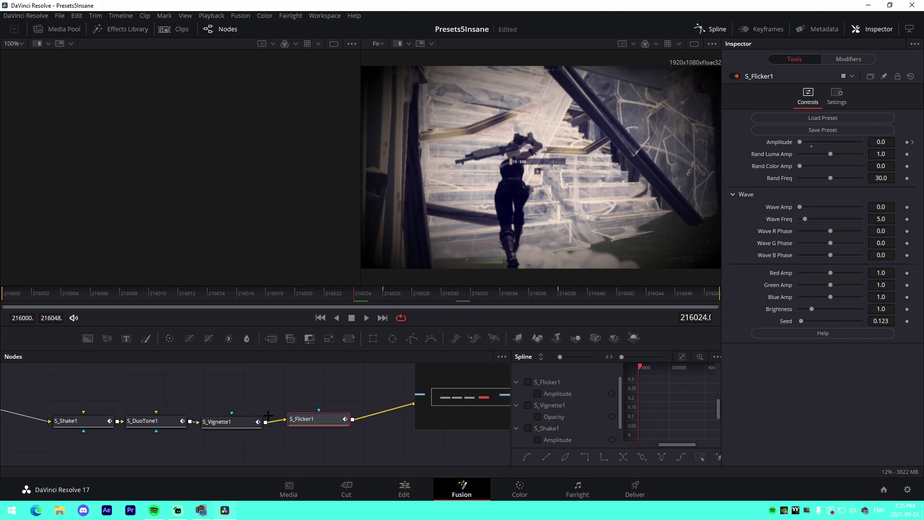
left_click_drag(351, 460, 51, 401)
right_click(235, 427)
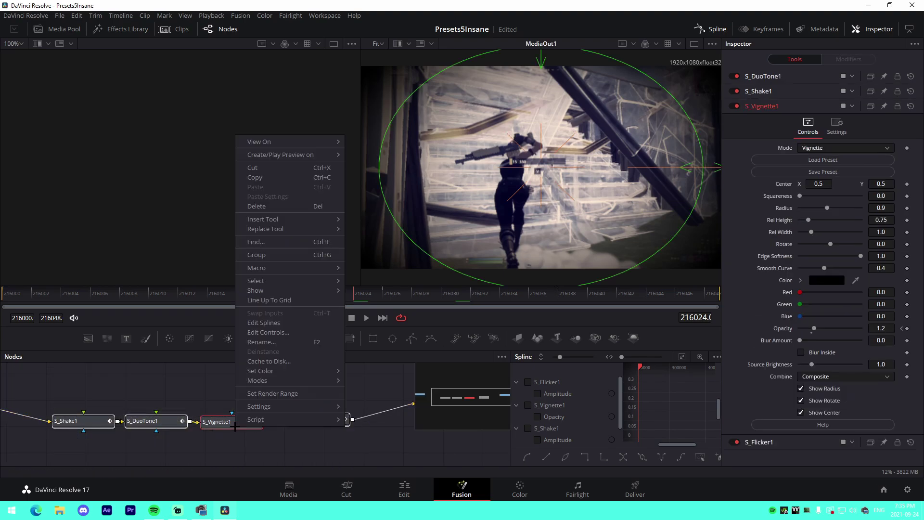
mouse_move(265, 406)
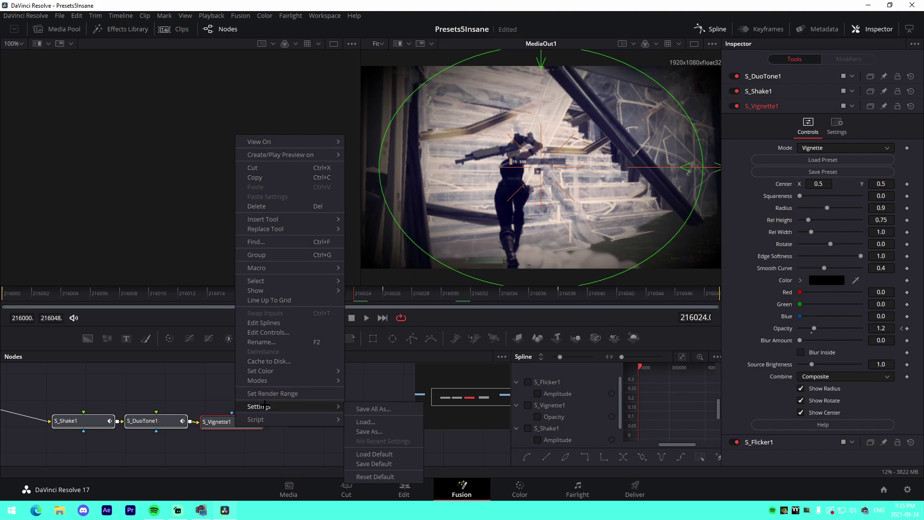
left_click(373, 409)
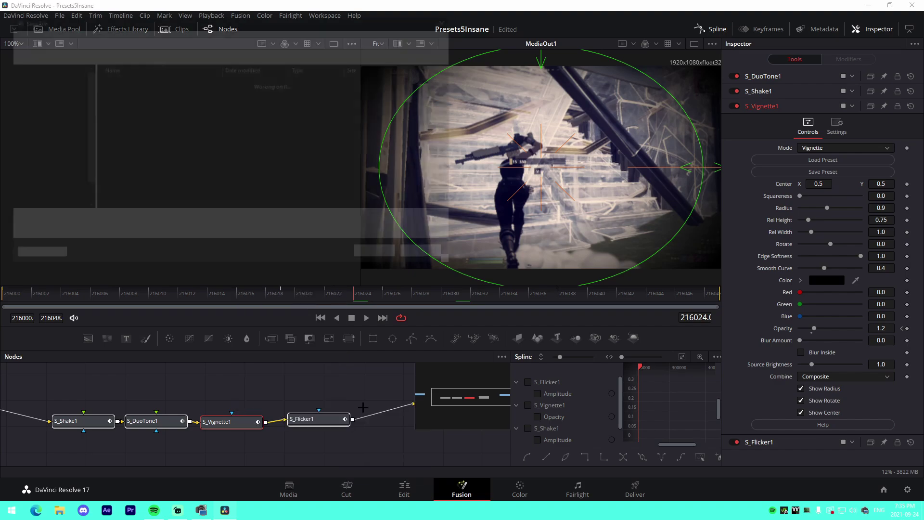
- Save the node settings to the Desktop as InsaneBlueBuildup.setting, then clear the node selection
left_click(58, 195)
scroll(29, 163, "up", 5)
left_click(43, 182)
left_click(115, 222)
type("InsaneBlueBuildup.setting")
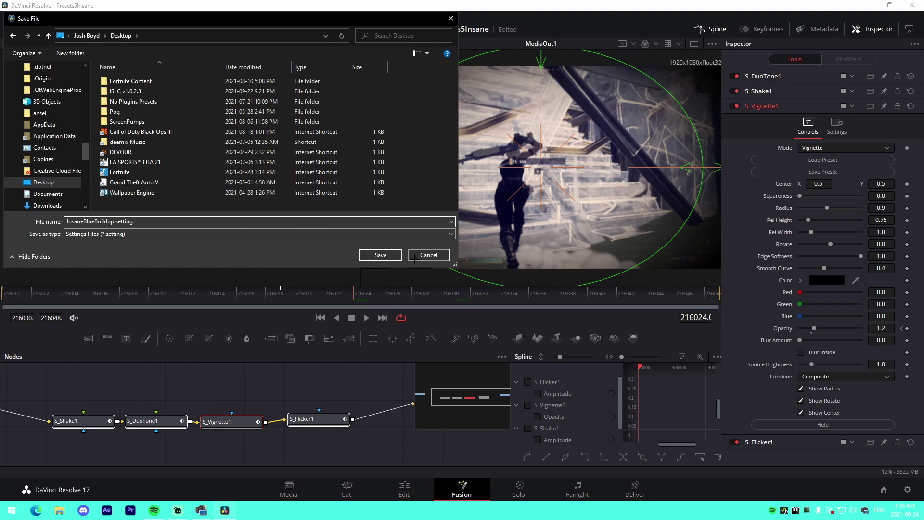
left_click(395, 256)
left_click(284, 391)
- On the Edit page, move the playhead to the start of the Video 3 adjustment clip and disable the Video 3 track
left_click(405, 488)
scroll(558, 360, "right", 5)
scroll(538, 345, "right", 3)
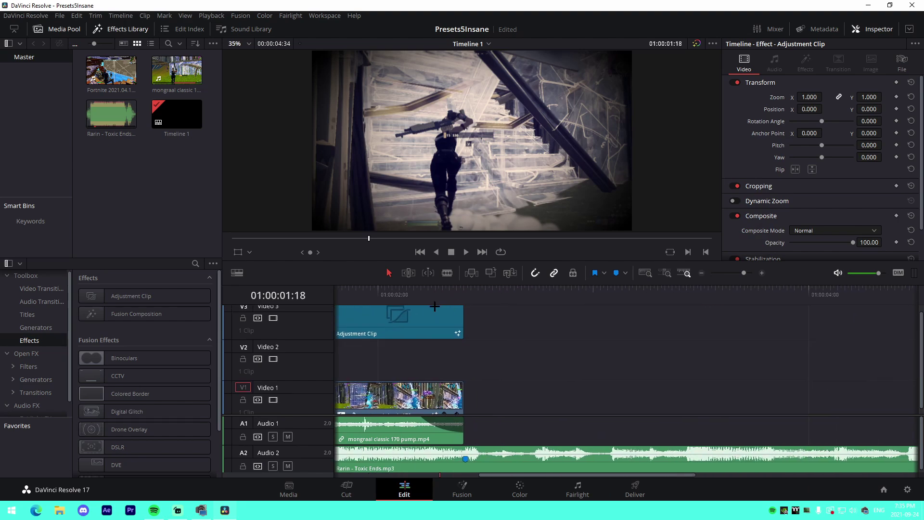
scroll(435, 306, "up", 1)
scroll(517, 319, "left", 3)
left_click(431, 298)
left_click(438, 313)
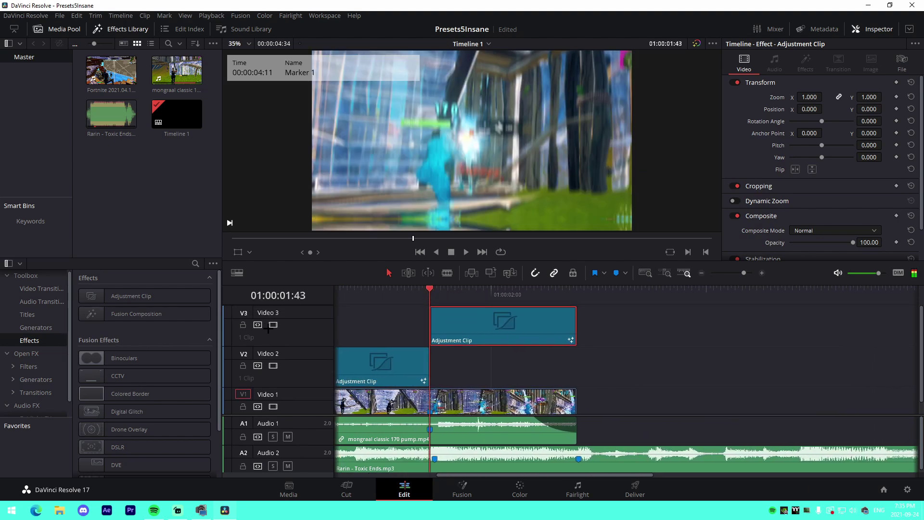
left_click(273, 324)
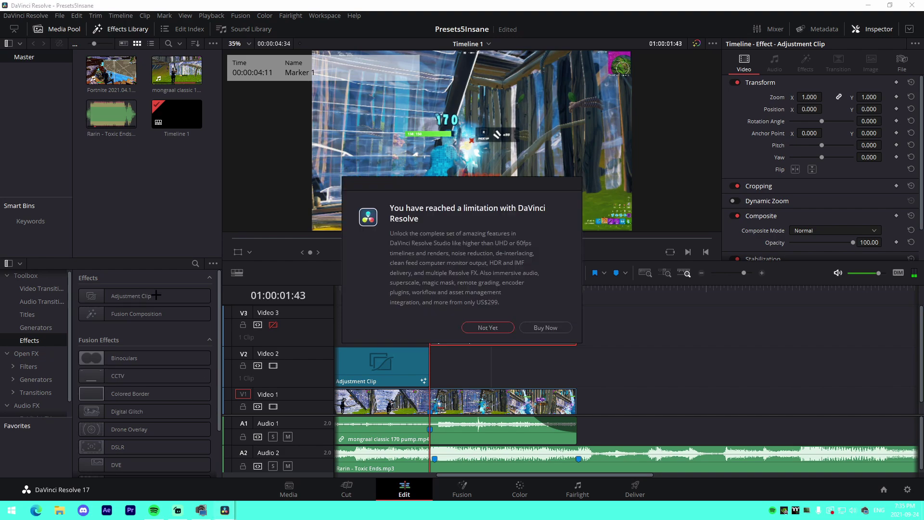
left_click(487, 322)
left_click(549, 278)
- Add an adjustment clip on a new Video 4 track at the playhead and cut it to the length of the clip below
left_click_drag(131, 295, 483, 317)
key("b")
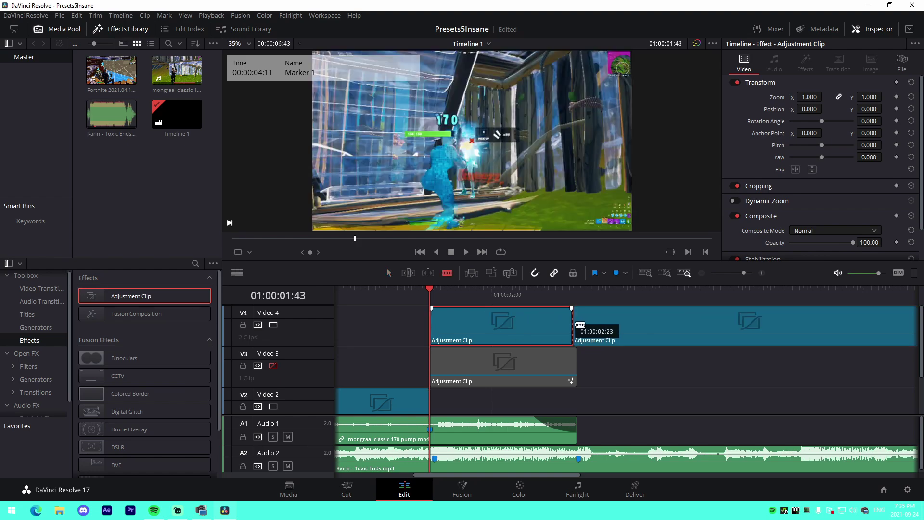
left_click(578, 329)
key("a")
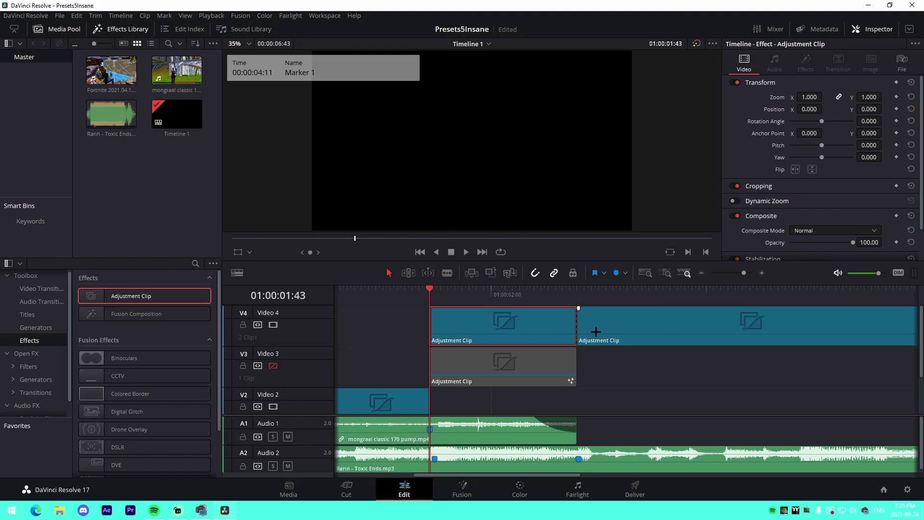
left_click(595, 330)
key("BackSpace")
- Open the new adjustment clip in Fusion and bring a preset file from the 5 INSANE EFFECTS SEP 20 folder into the node graph
left_click(525, 322)
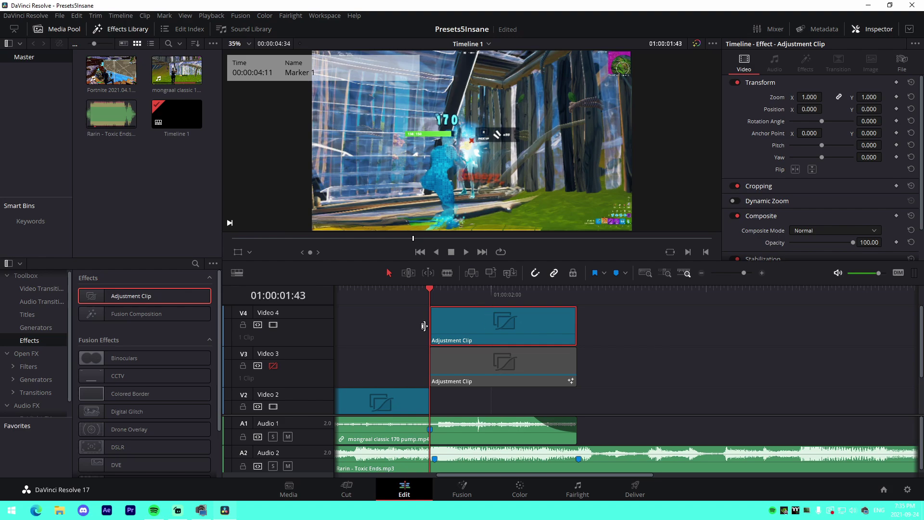
left_click(469, 491)
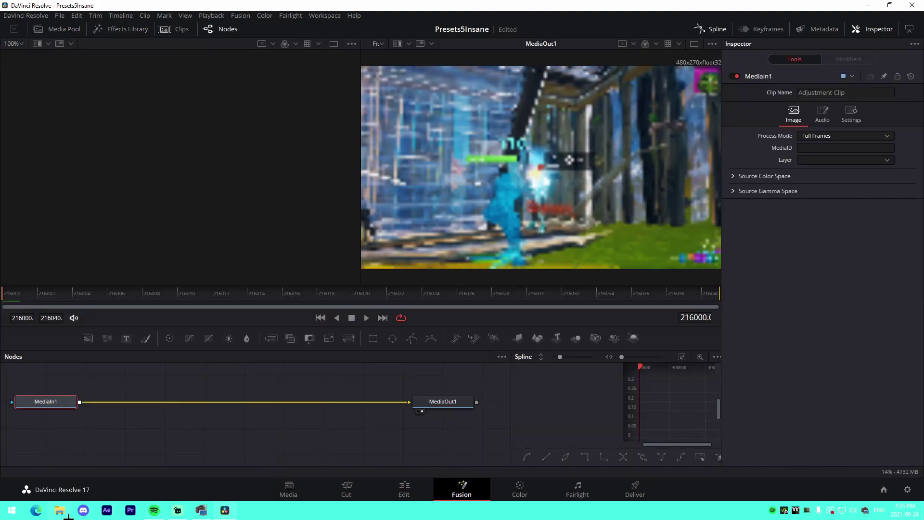
left_click(63, 511)
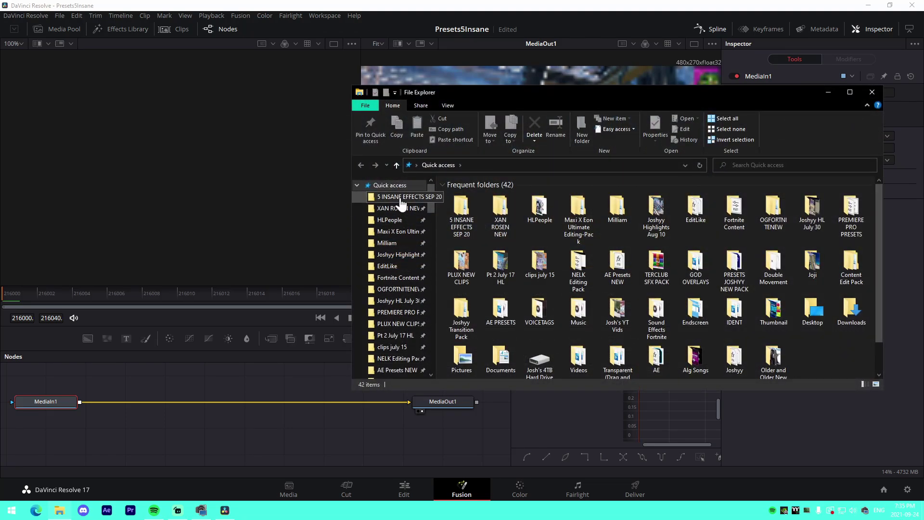
left_click(398, 197)
double_click(475, 206)
left_click_drag(509, 206, 380, 430)
left_click_drag(428, 403, 441, 403)
- Try to break the link between MediaIn1 and MediaOut1 and feed MediaIn1 into S_Shake1, undoing each attempt
left_click_drag(420, 445, 129, 424)
left_click(379, 443)
left_click_drag(404, 403, 108, 423)
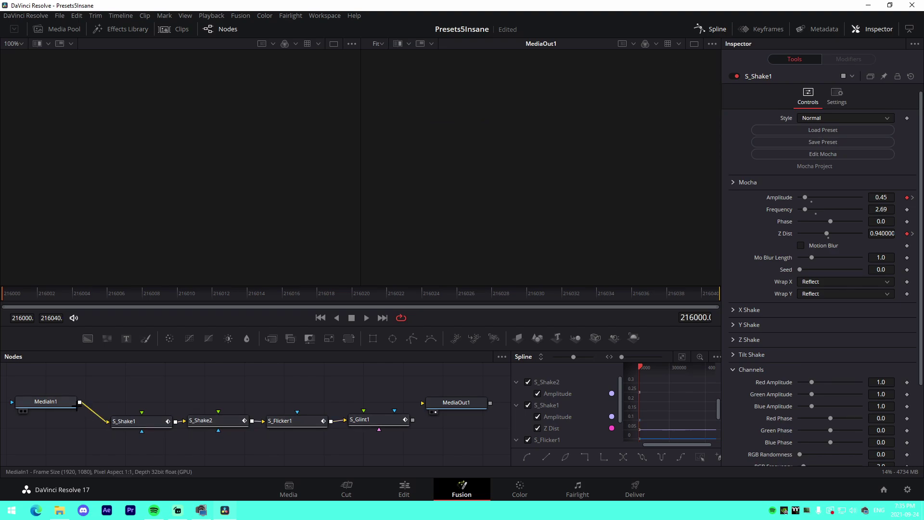
key("ctrl+z")
left_click(280, 402)
key("ctrl+z")
left_click_drag(421, 403, 77, 405)
key("ctrl+z")
- Try to route MediaIn1 into S_Shake1 and S_Glint1 into MediaOut1, then undo these connections
left_click_drag(421, 403, 509, 426)
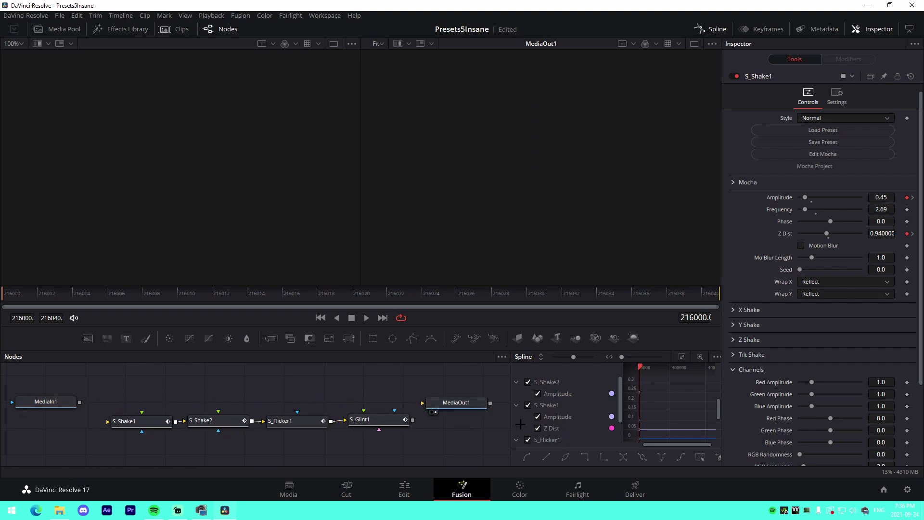
key("ctrl+z")
left_click(309, 402)
left_click_drag(109, 421, 108, 422)
left_click_drag(413, 421, 425, 403)
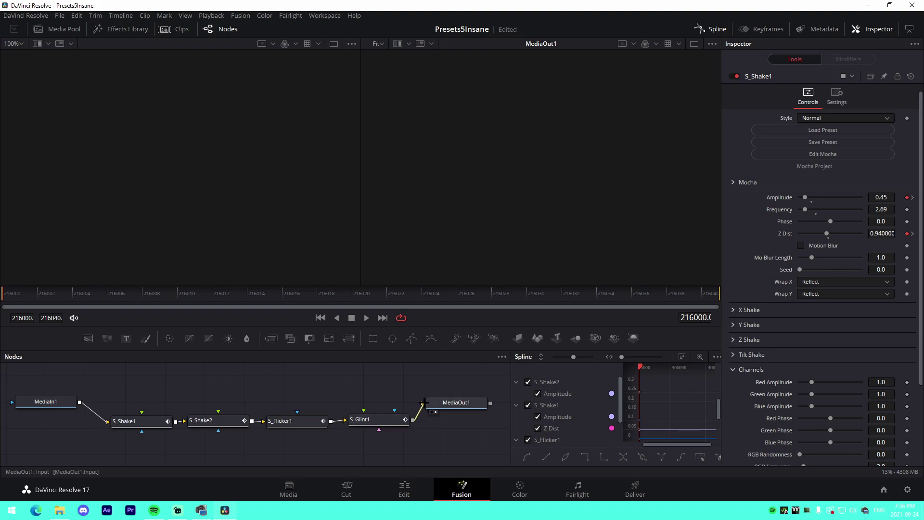
key("ctrl+z")
key("ctrl+z")
key("ctrl+z")
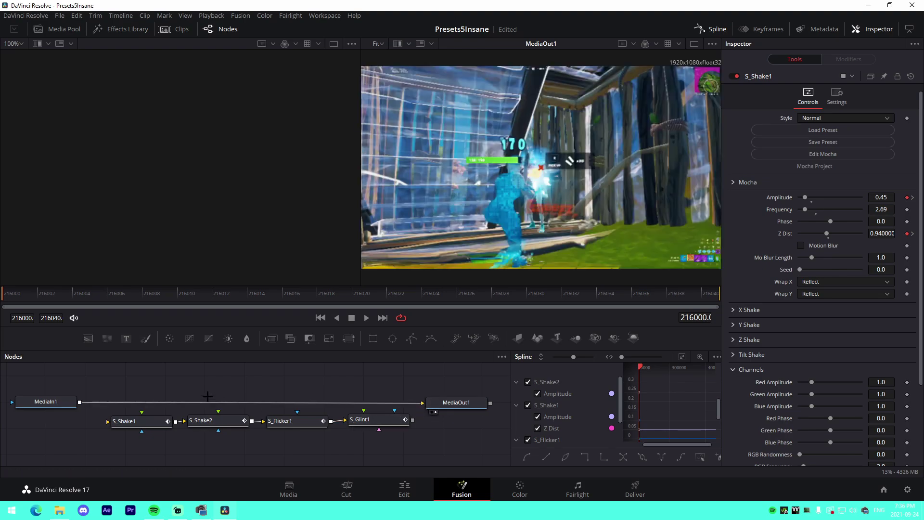
- Connect MediaIn1 to S_Shake1 and S_Glint1 to MediaOut1, and reposition the two media nodes around the imported chain
left_click_drag(412, 448, 145, 415)
mouse_move(227, 415)
left_mouse_down()
mouse_move(230, 444)
mouse_move(225, 403)
left_mouse_up()
left_click_drag(289, 399, 287, 416, "shift")
left_click_drag(415, 402, 108, 421)
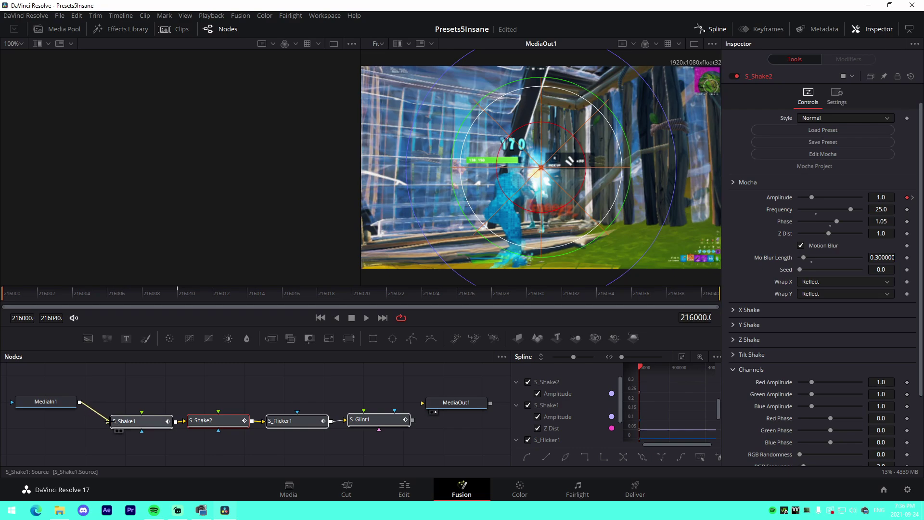
left_click_drag(414, 418, 475, 410)
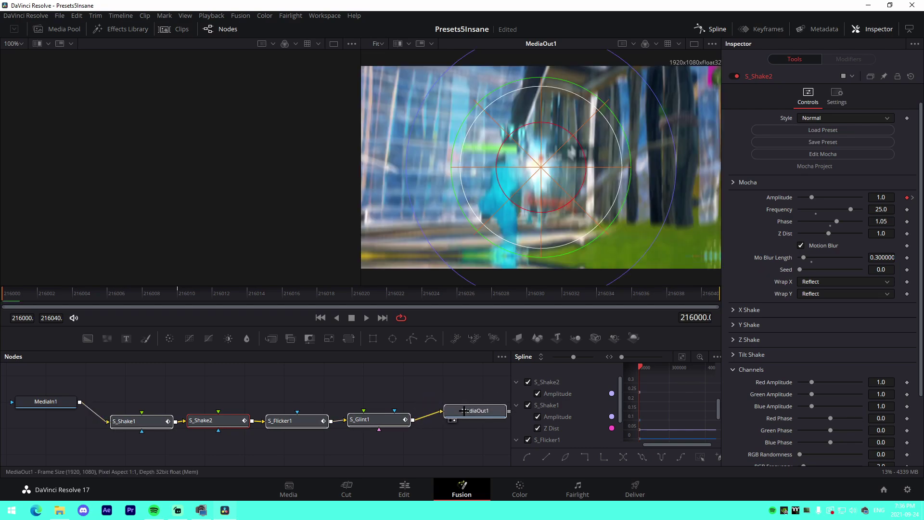
mouse_move(71, 404)
left_mouse_down()
mouse_move(89, 410)
mouse_move(78, 412)
left_mouse_up()
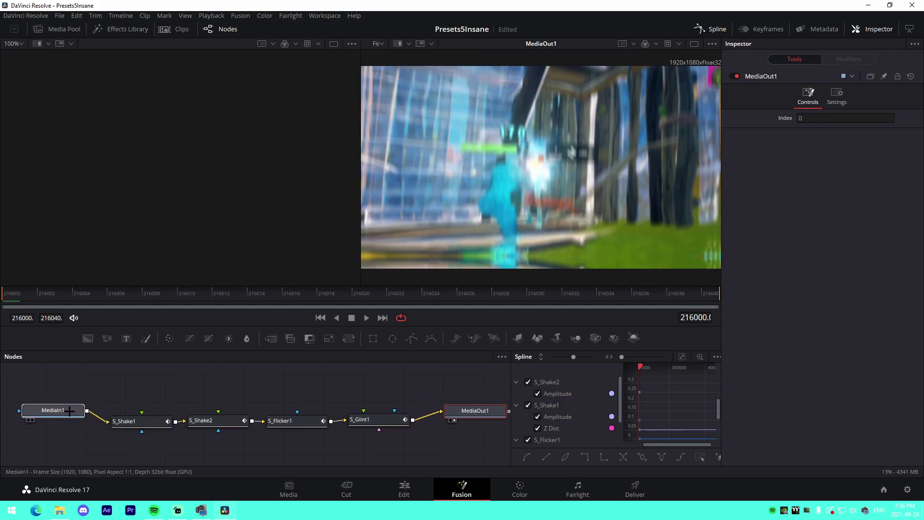
- Play back the connected preset effect in the Fusion viewer
left_click_drag(480, 440, 392, 432)
left_click_drag(120, 377, 182, 384)
key("space")
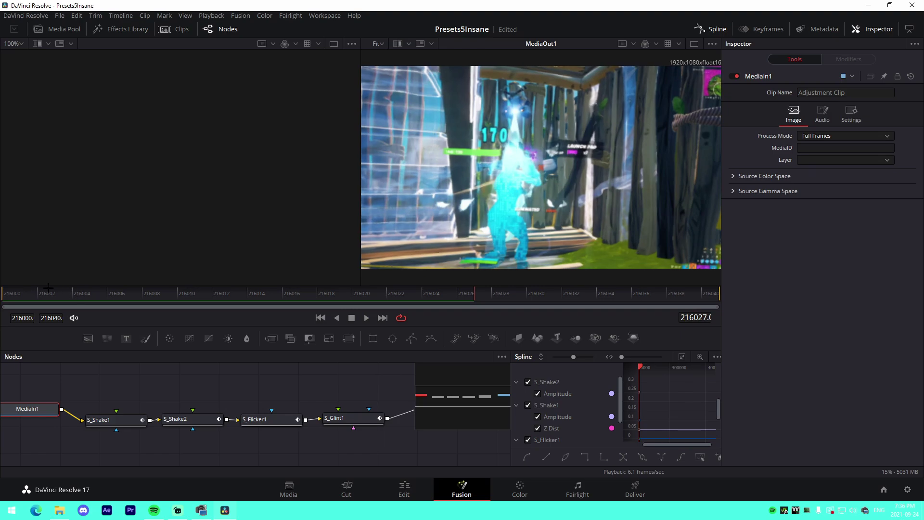
- From the Edit page, reopen the Video 4 adjustment clip in Fusion at its first frame and show its keyframes fitted to view
left_click(404, 488)
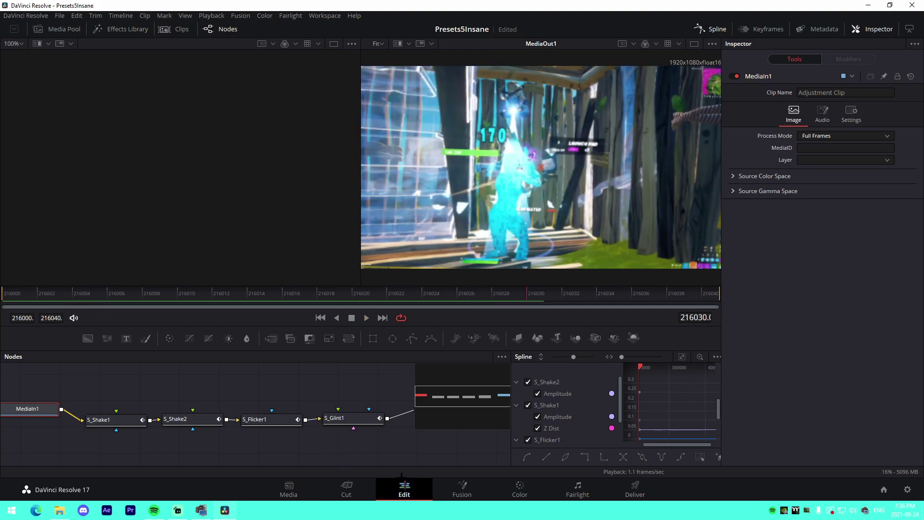
left_click(513, 295)
mouse_move(511, 309)
left_mouse_down()
mouse_move(500, 299)
mouse_move(510, 305)
left_mouse_up()
left_click(509, 295)
left_click(545, 322)
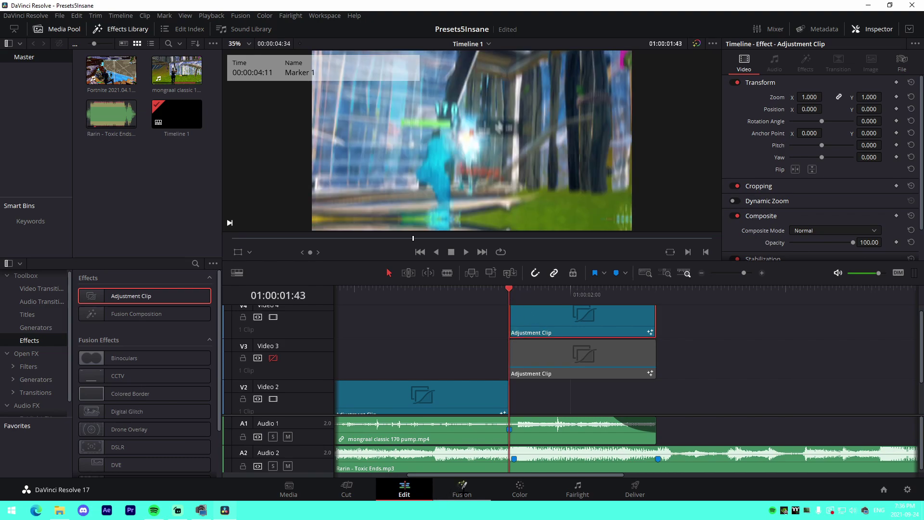
left_click(459, 489)
left_click(754, 28)
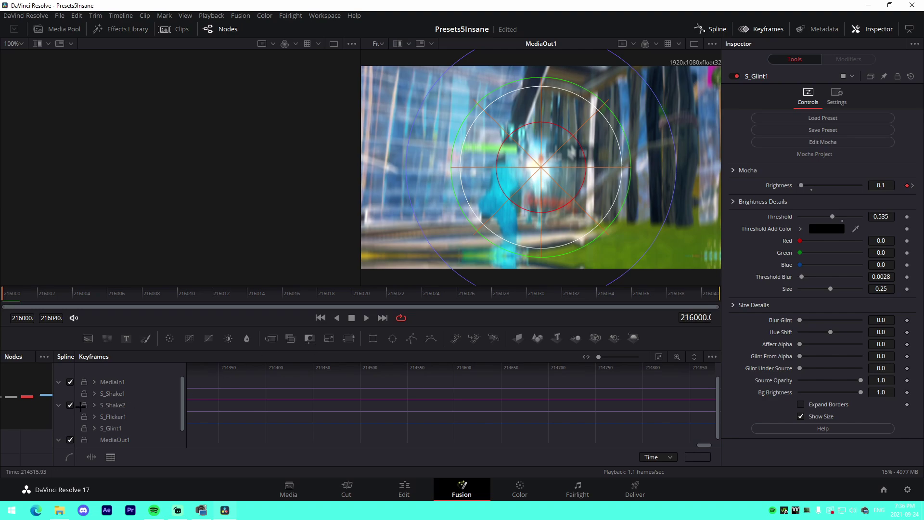
left_click(658, 357)
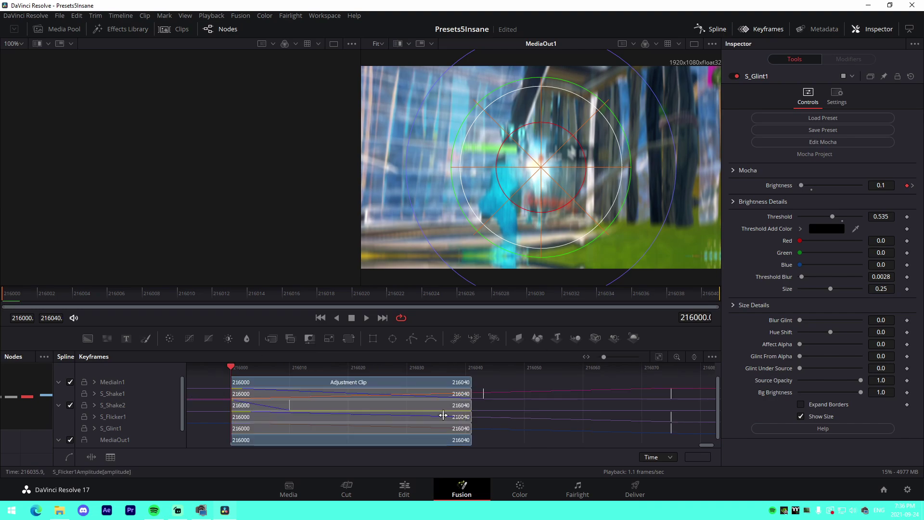
- Scrub to the last preset keyframes beyond the adjustment clip's end and check where the clip ends
left_click_drag(237, 375, 675, 383)
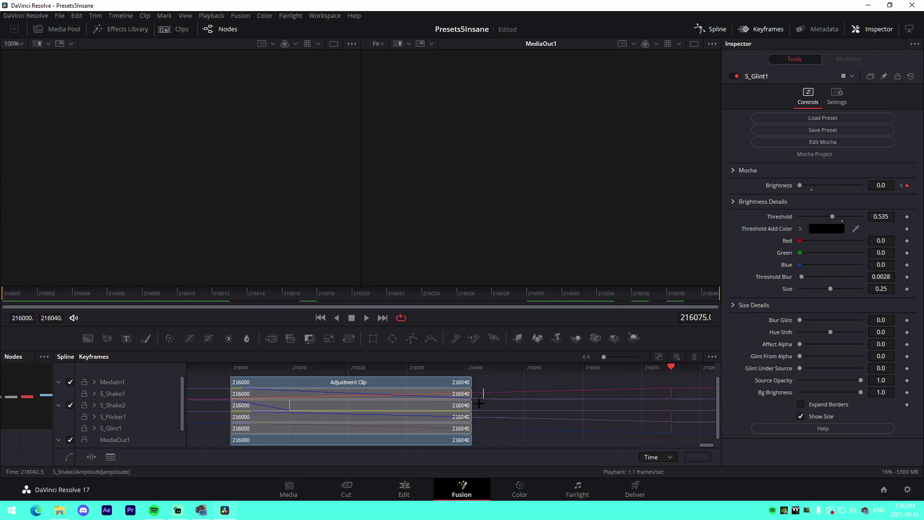
left_click(470, 382)
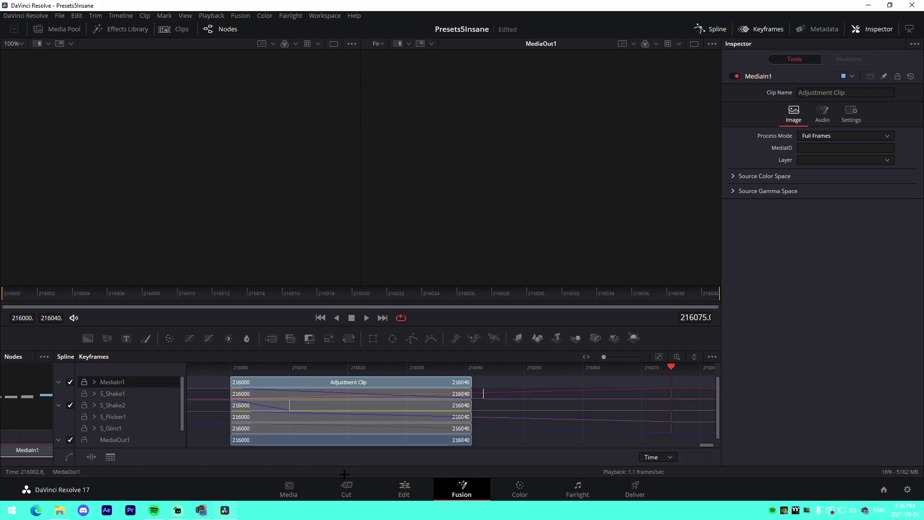
- On the Edit page, return the playhead to the start of the Video 4 adjustment clip and reopen it in Fusion
left_click(414, 489)
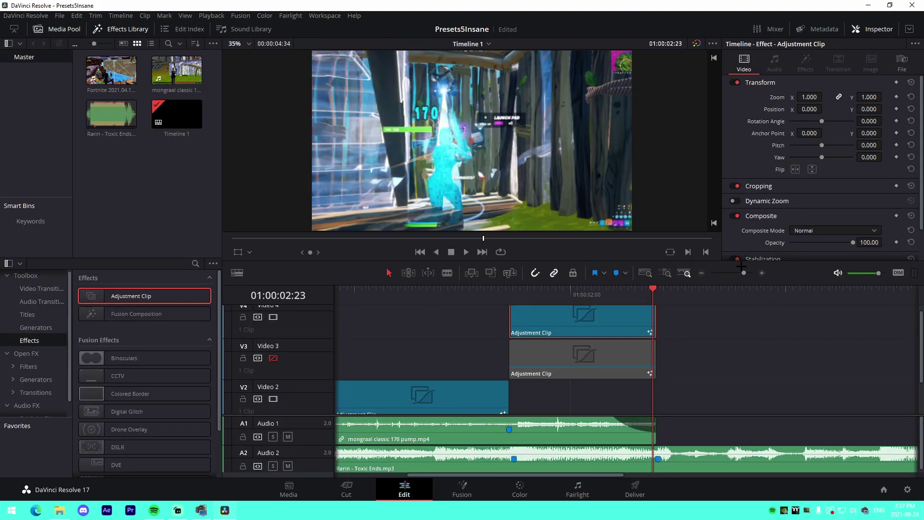
left_click_drag(740, 273, 741, 273)
left_click_drag(498, 299, 493, 298)
key("ctrl+equal")
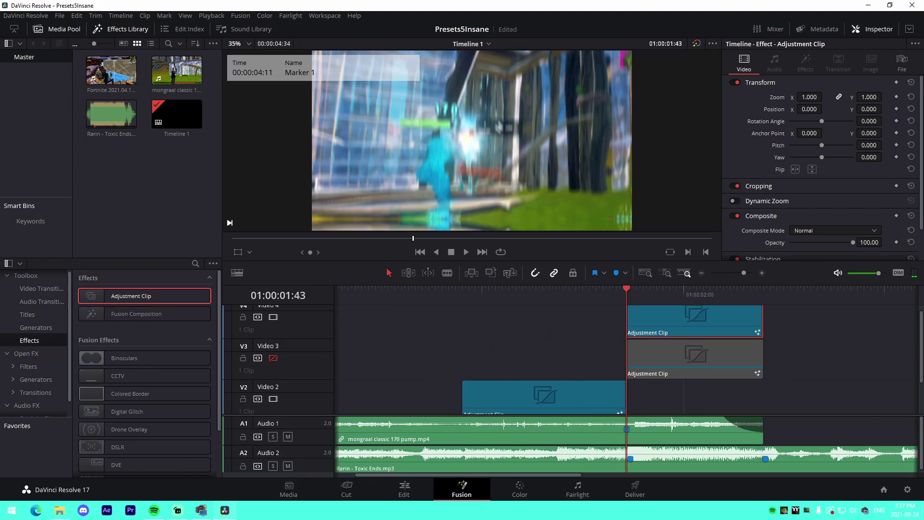
left_click(462, 489)
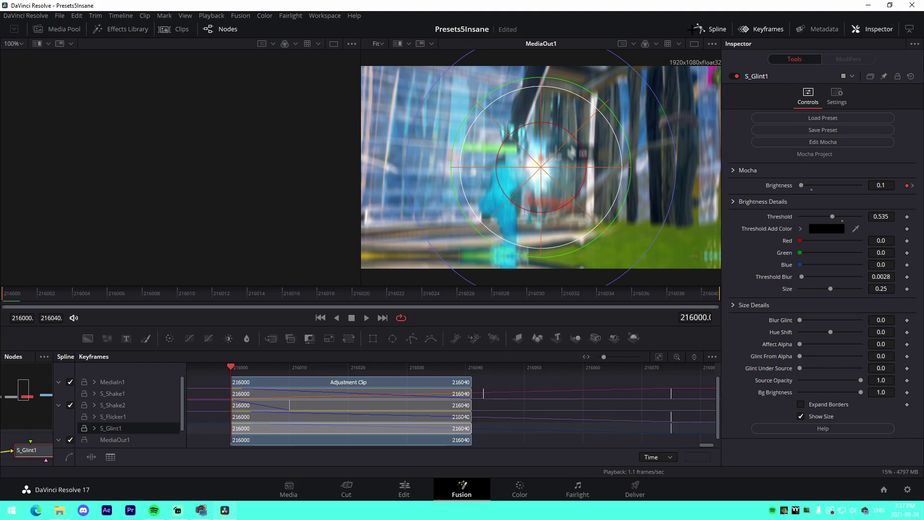
- Show the preset's keyframe curves in an enlarged Spline editor in place of the Keyframes editor, fitted to view
left_click(707, 29)
left_click(763, 30)
left_click(714, 30)
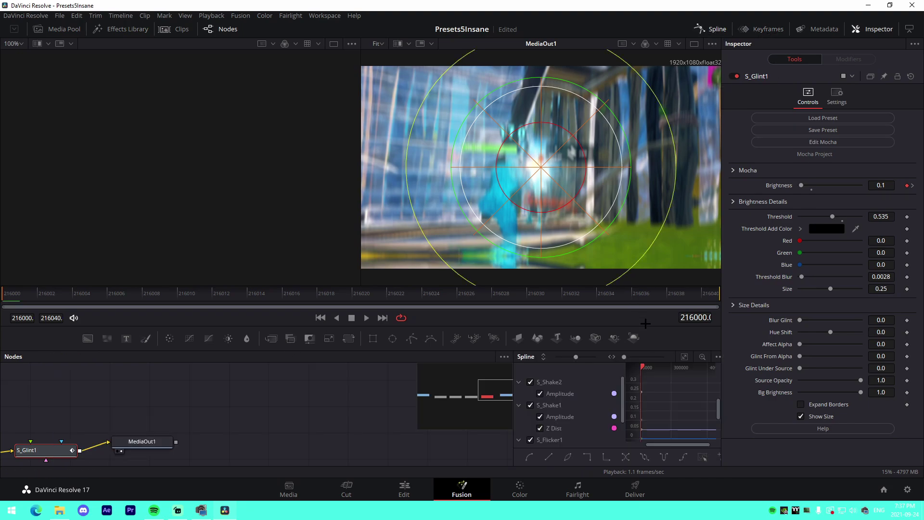
left_click(684, 356)
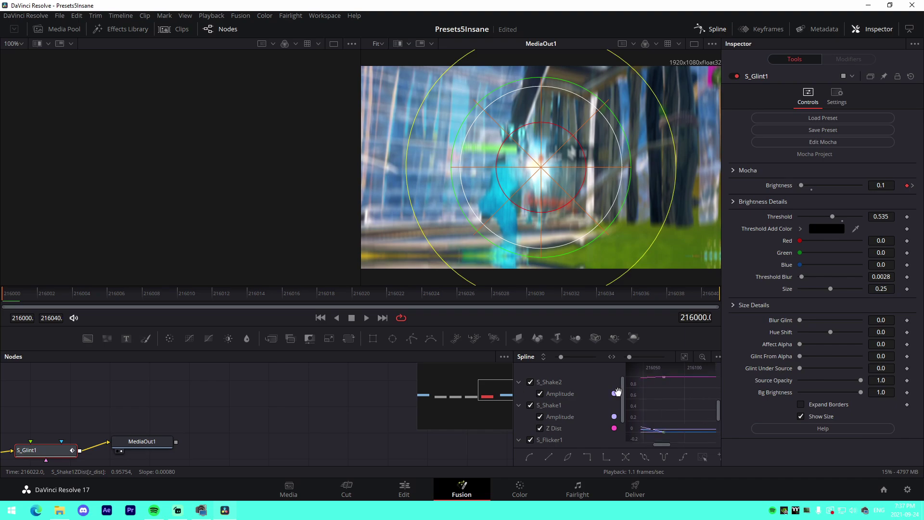
left_click_drag(514, 406, 345, 406)
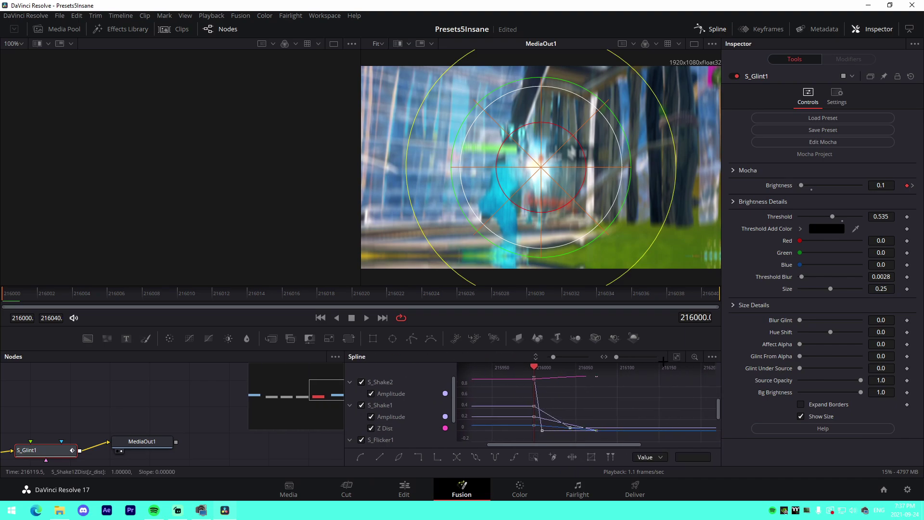
left_click(677, 357)
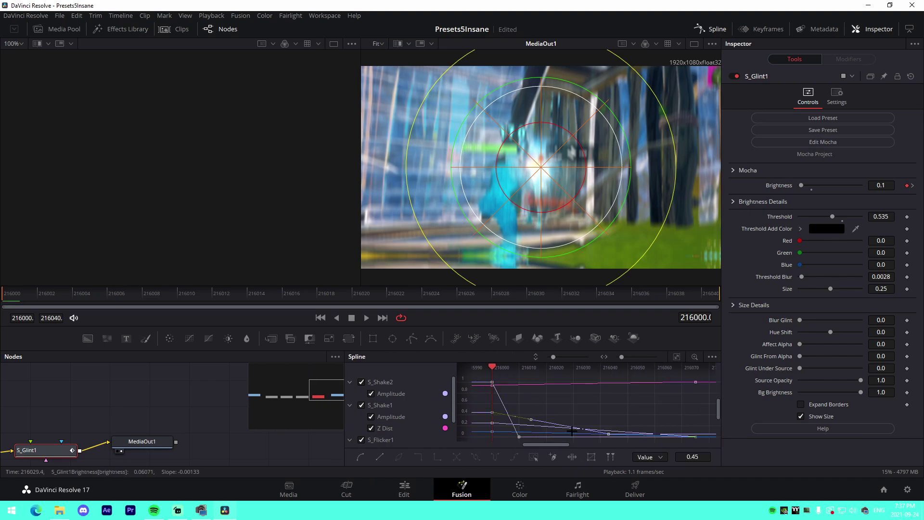
left_click_drag(531, 420, 631, 427)
- Isolate and fit the S_Shake2 amplitude curve, then show the S_Shake1 curves again and hide the Spline editor
left_click(361, 405)
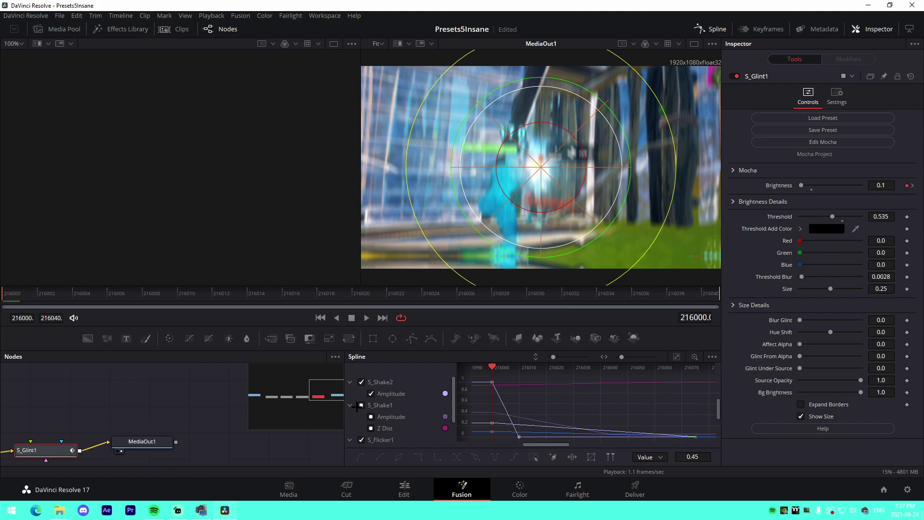
scroll(360, 407, "down", 2)
left_click(360, 407)
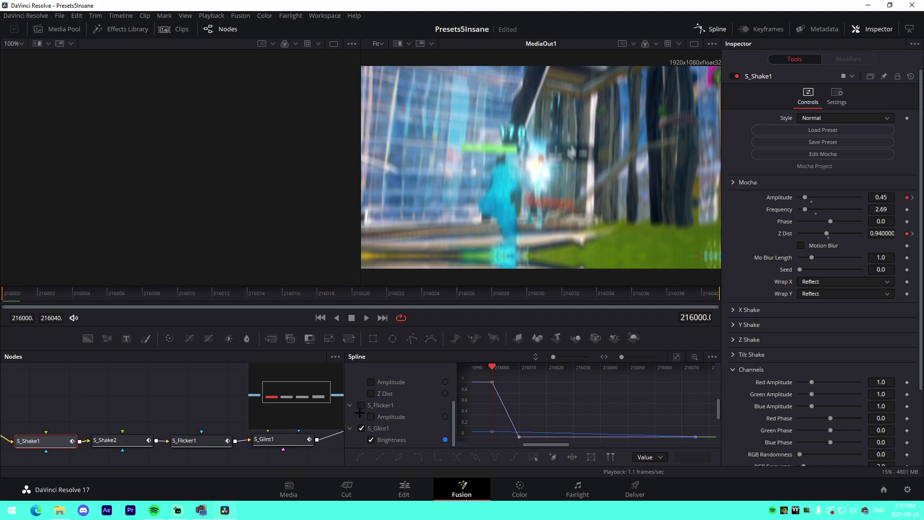
left_click(360, 426)
scroll(385, 426, "up", 3)
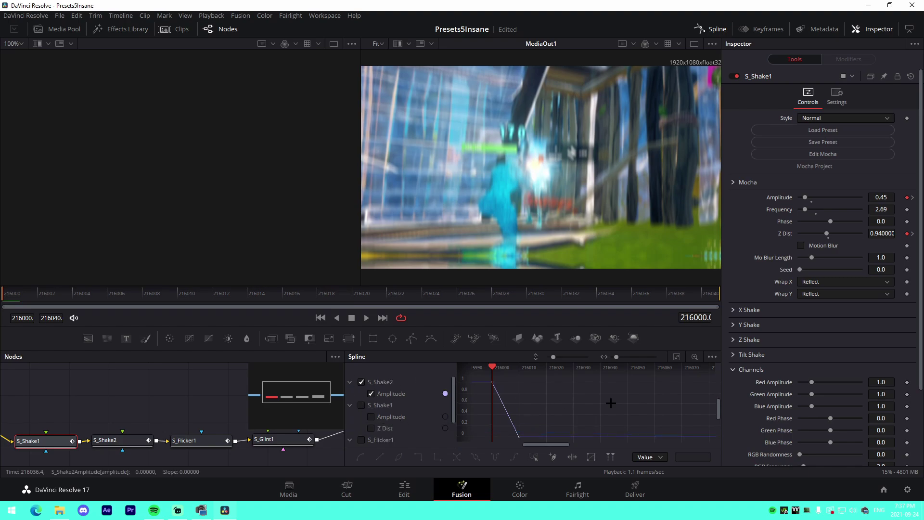
left_click(676, 357)
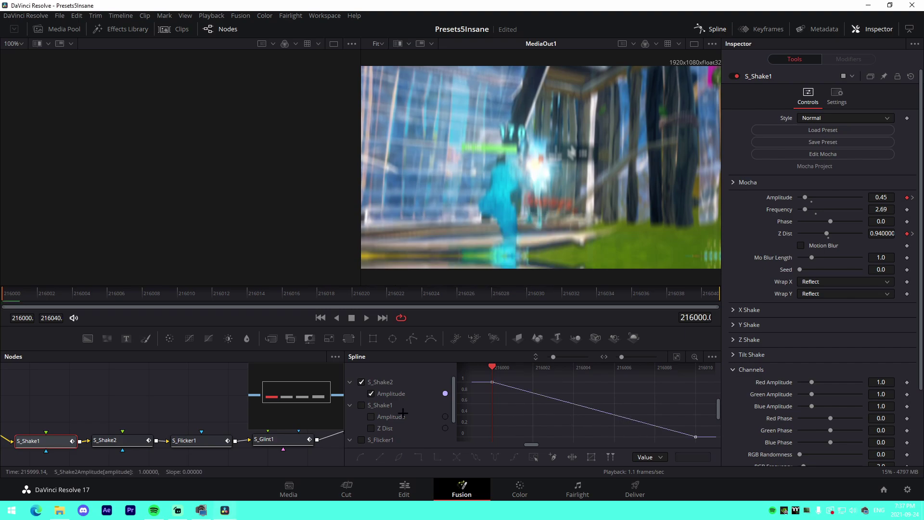
left_click(361, 405)
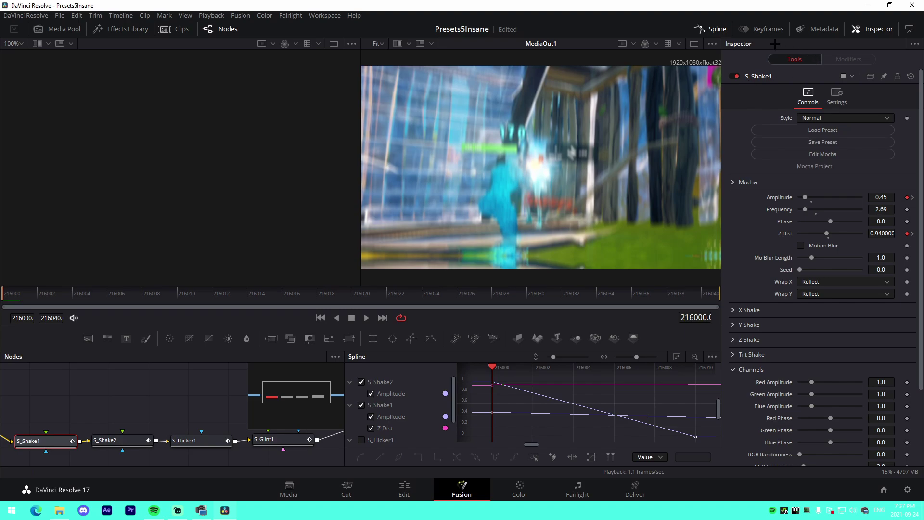
left_click(711, 33)
- Switch to After Effects and open the recent project Intro5Effects.aep
left_click(465, 375)
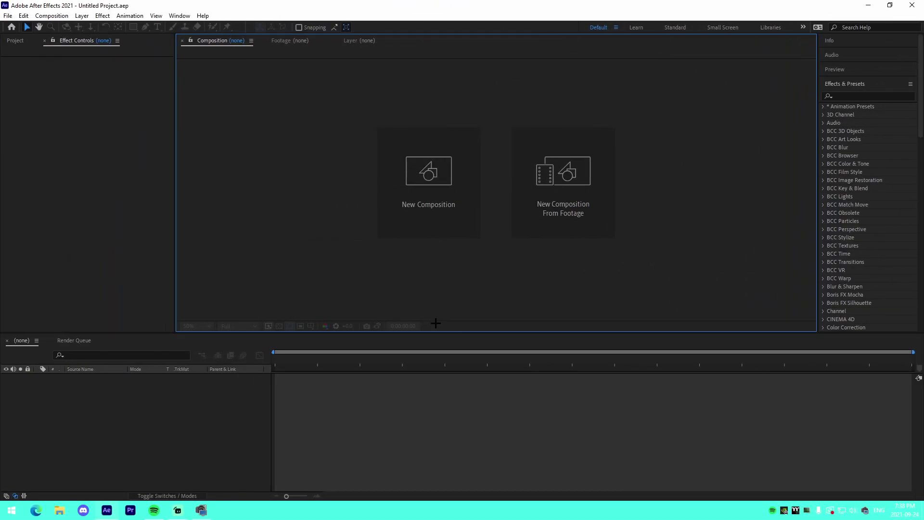
left_click(8, 15)
mouse_move(48, 59)
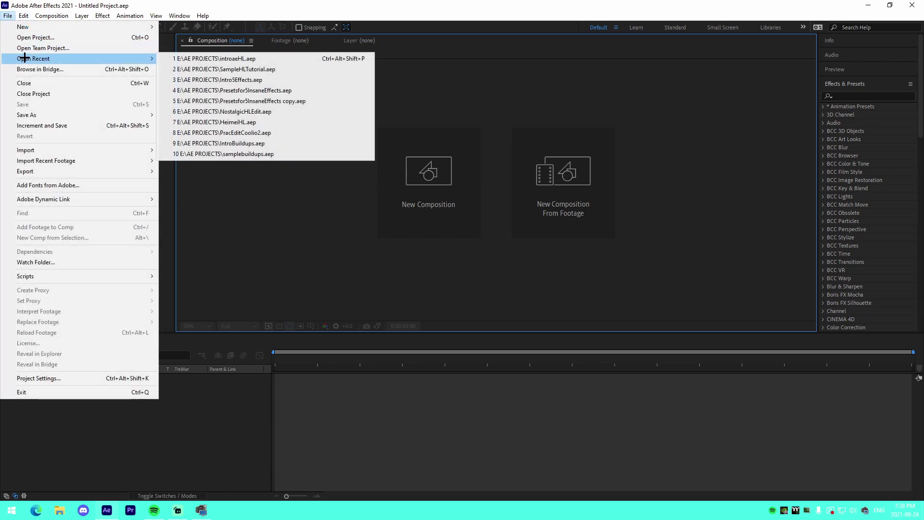
left_click(226, 79)
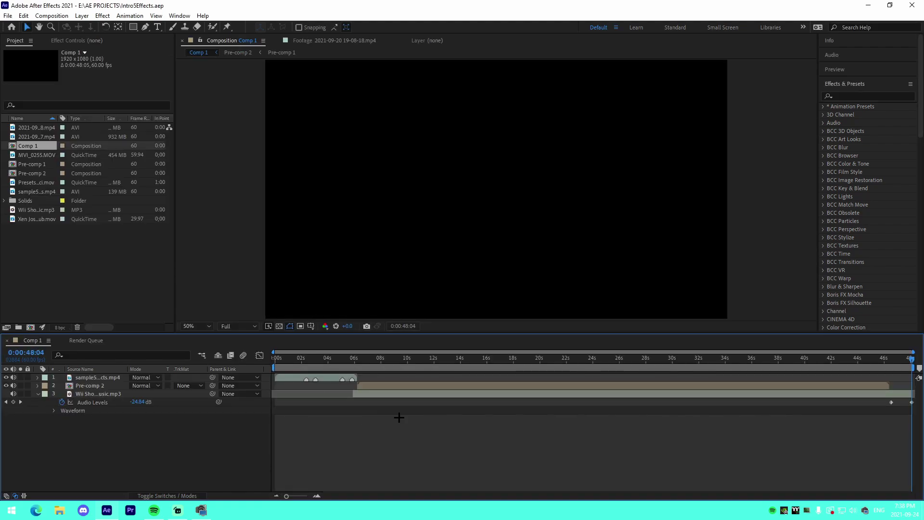
- Open the recent project SampleHLTutorial.aep in After Effects
left_click(18, 16)
mouse_move(48, 58)
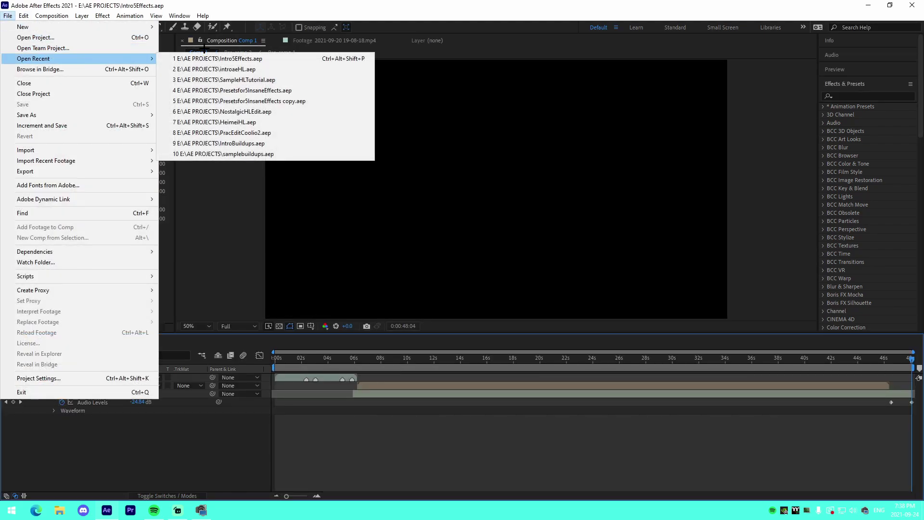
left_click(235, 79)
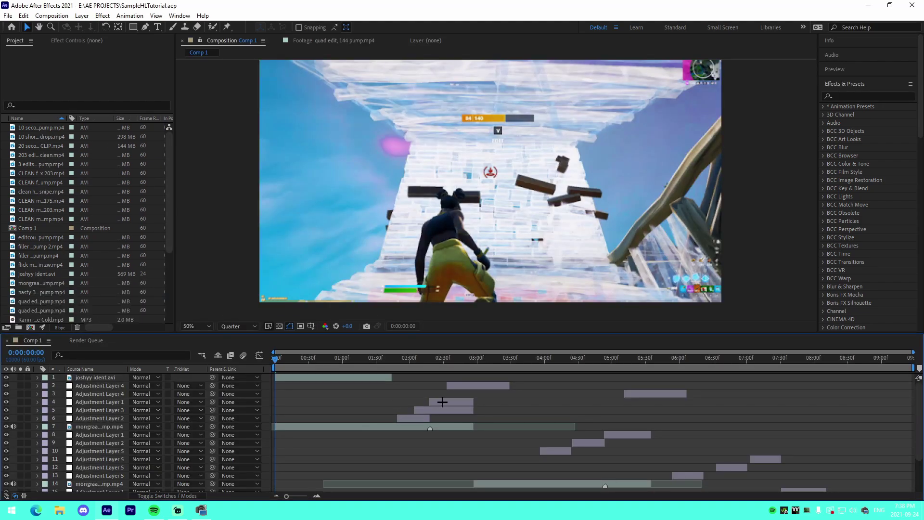
- Move the playhead to 0:00:02:07 and examine the keyframed effects of Adjustment Layer 2 on layer 6
left_click(457, 386)
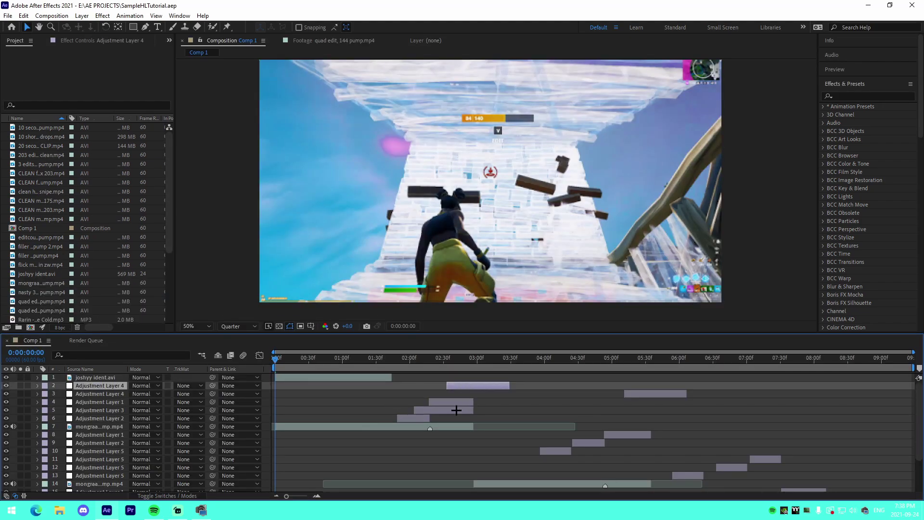
left_click(458, 403)
left_click(416, 358)
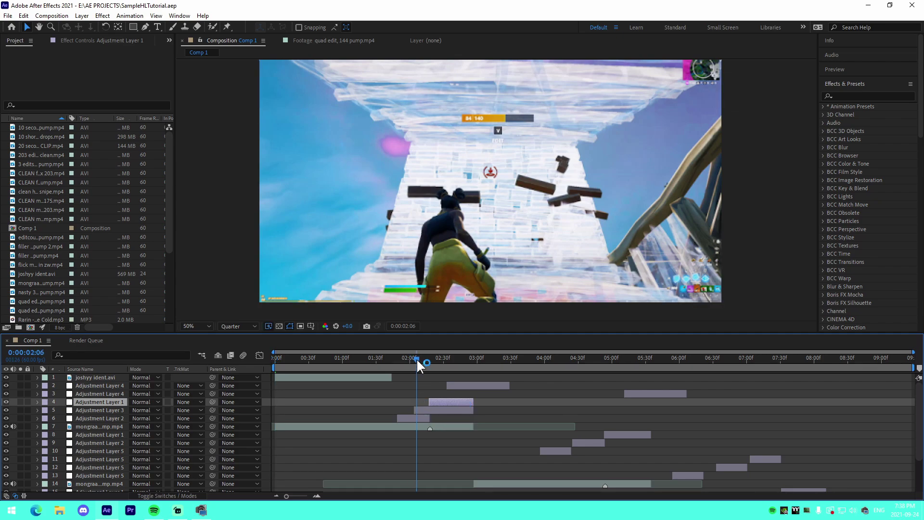
left_click(432, 408)
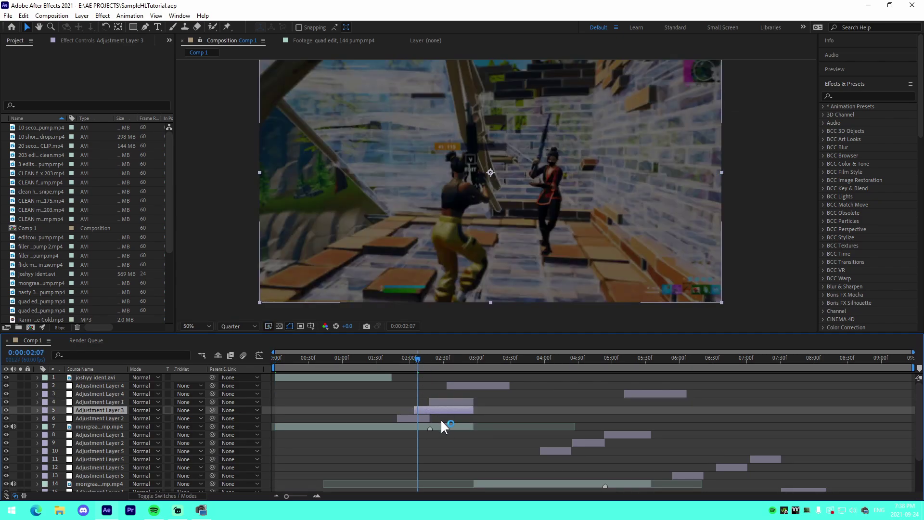
left_click(420, 419)
key("u")
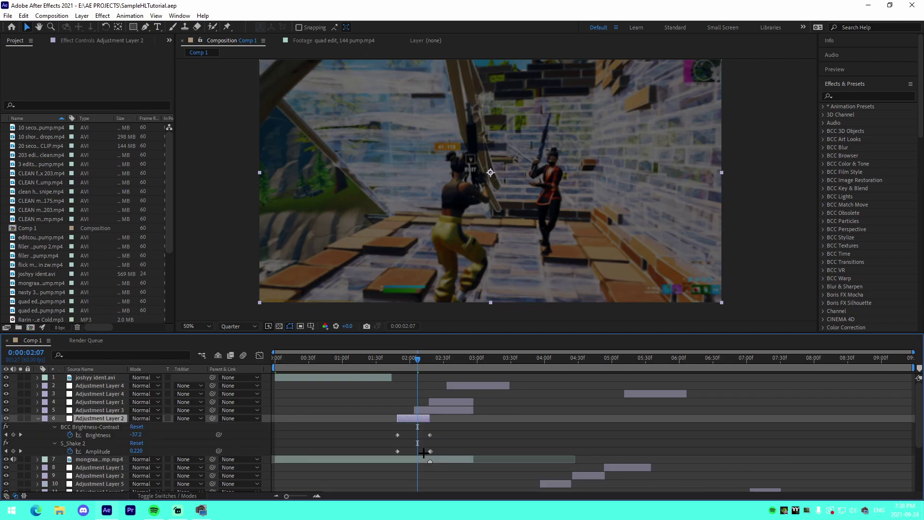
key("u")
left_click(454, 439)
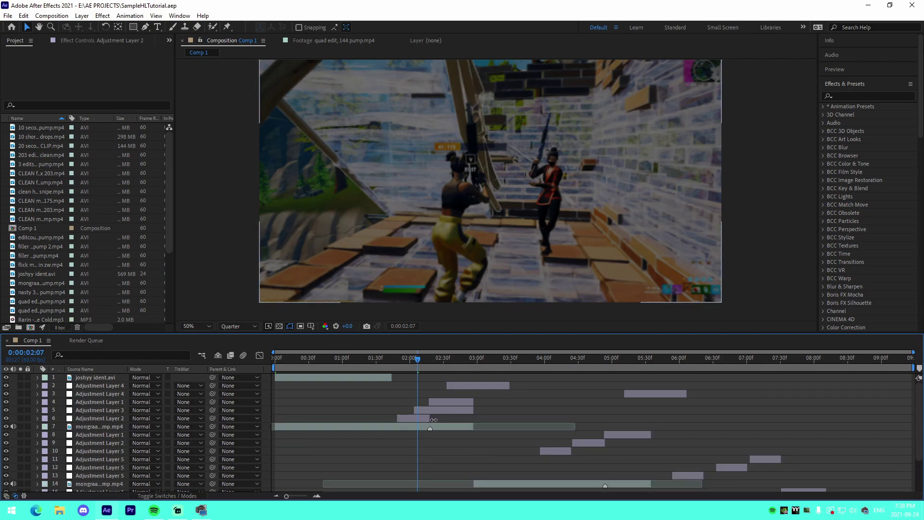
left_click(407, 421)
key("u")
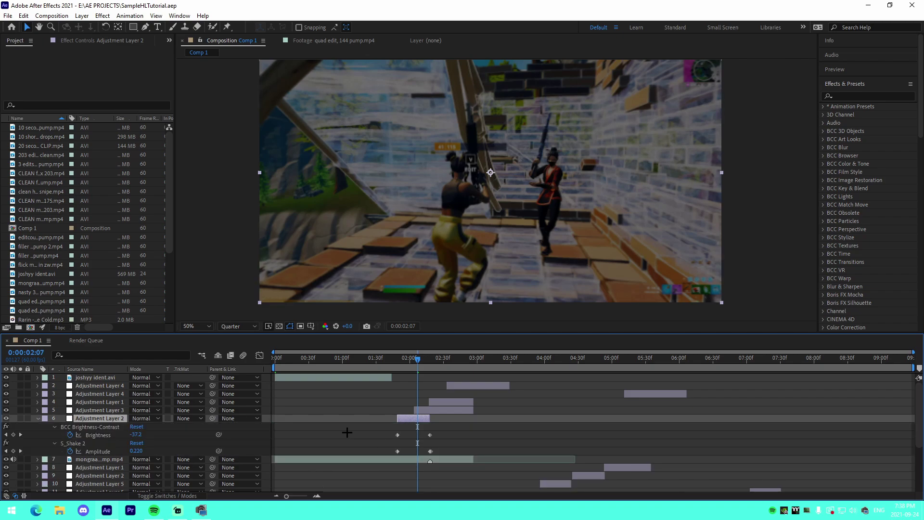
key("u")
- Examine the keyframed effects of Adjustment Layer 3 on layer 5 and Adjustment Layer 1 on layer 4
left_click(442, 409)
key("u")
left_click(455, 401)
key("u")
key("u")
key("u")
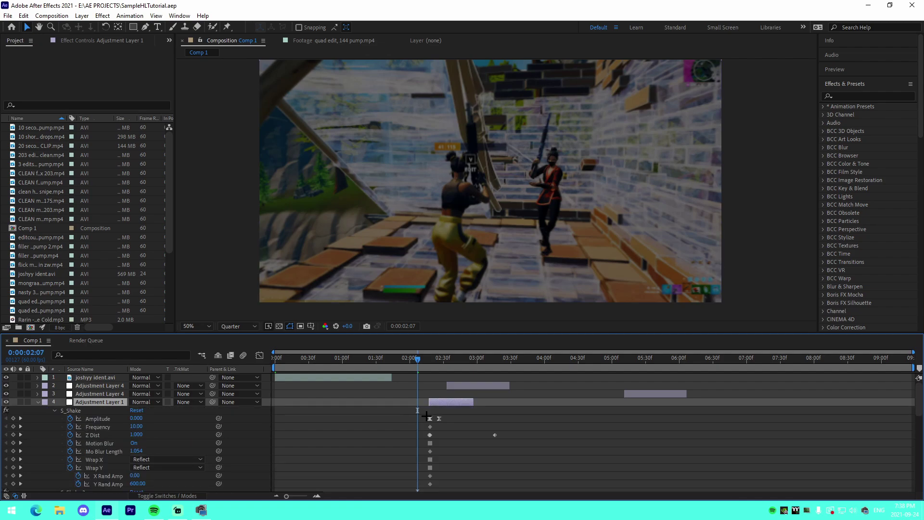
key("u")
left_click(419, 410)
key("u")
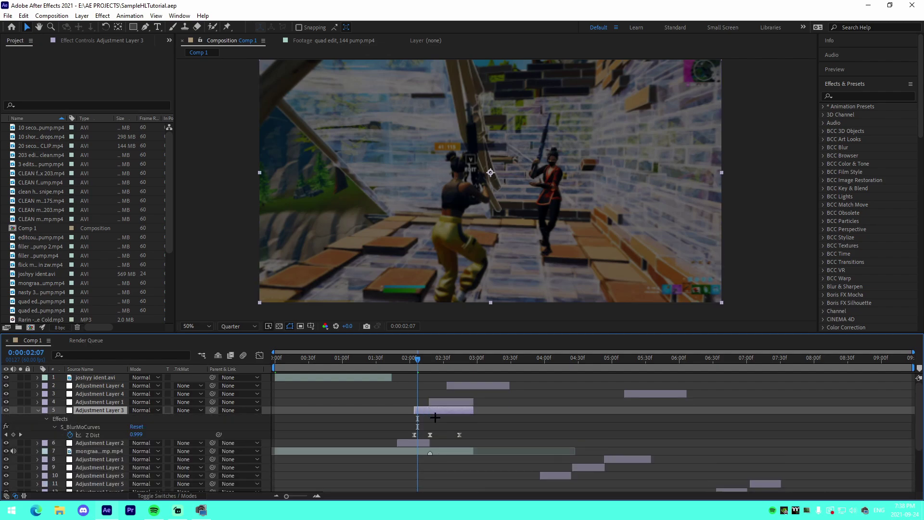
key("u")
- Try saving the BCC Brightness-Contrast and S_Shake 2 effects of Adjustment Layer 2 on layer 6 as an animation preset
left_click(432, 416)
key("u")
key("u")
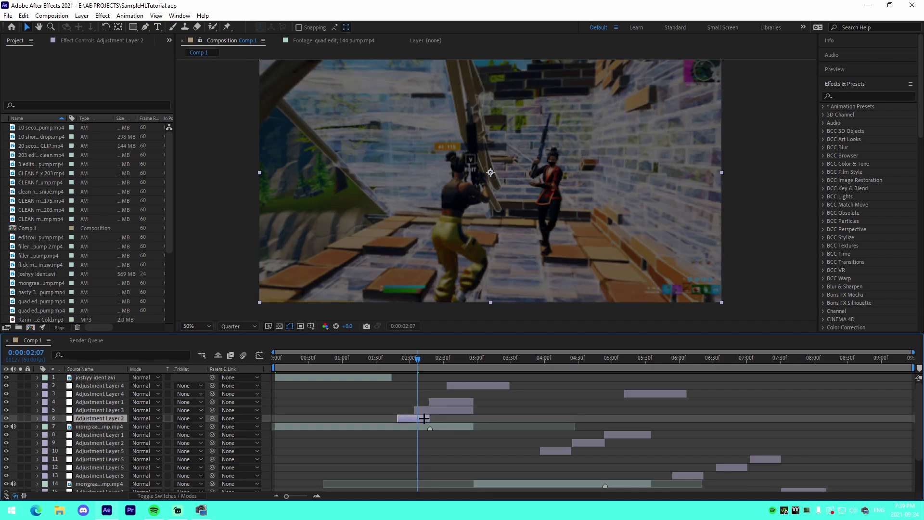
key("u")
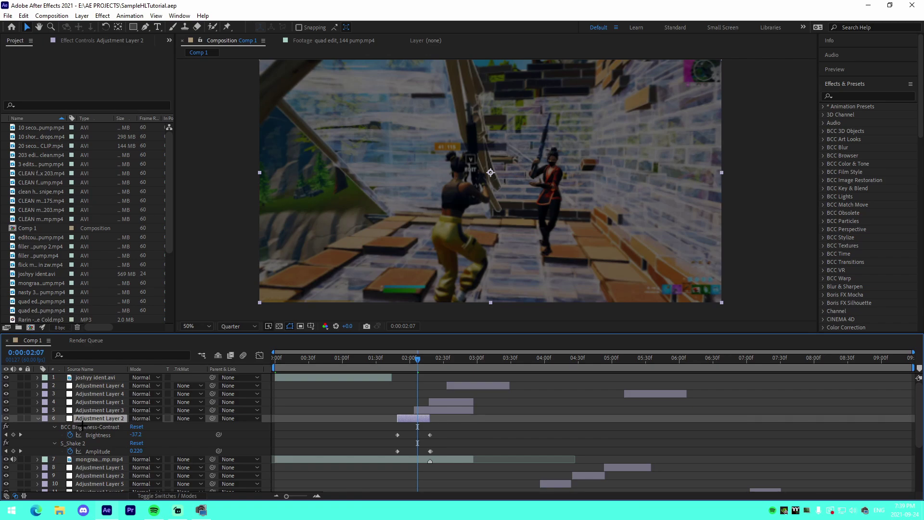
left_click(82, 427)
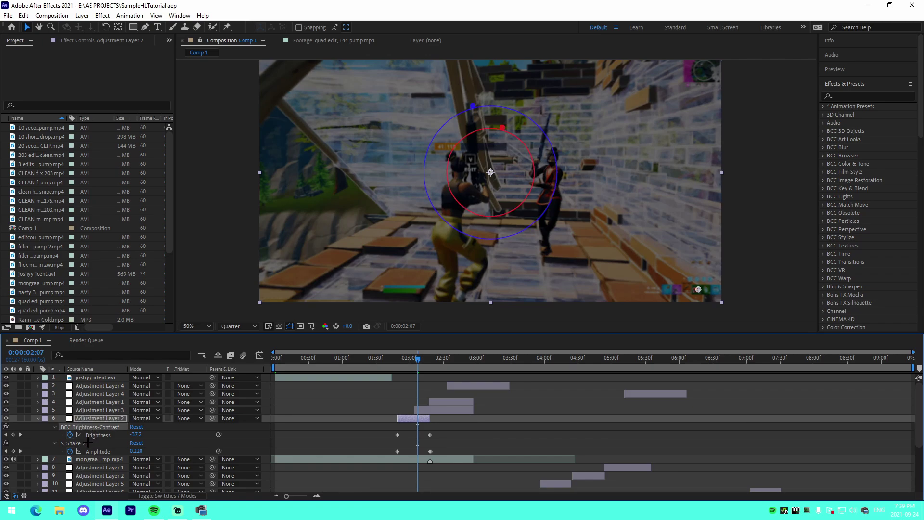
left_click(87, 442)
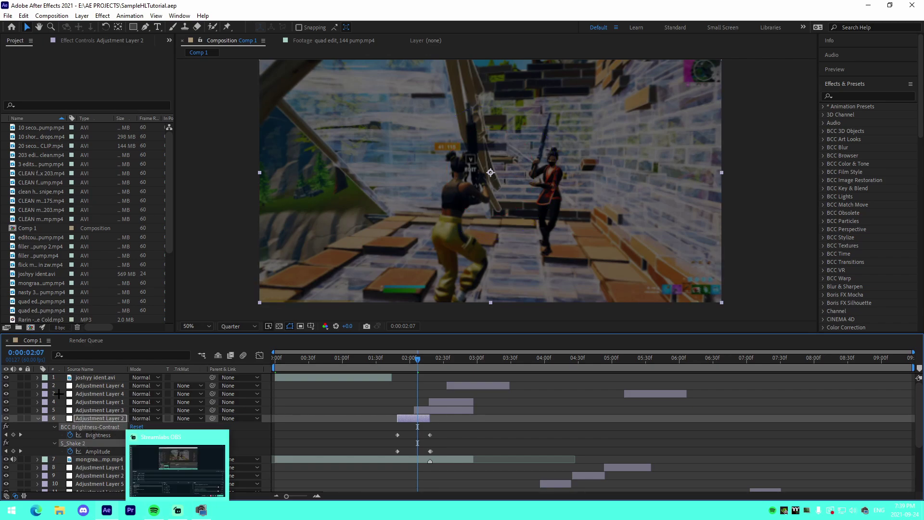
left_click(130, 15)
left_click(145, 28)
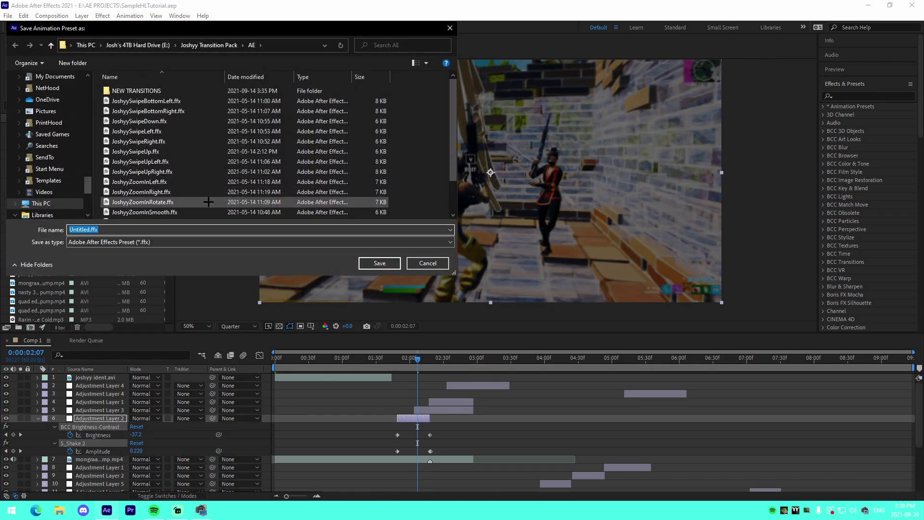
type("F")
left_click(434, 266)
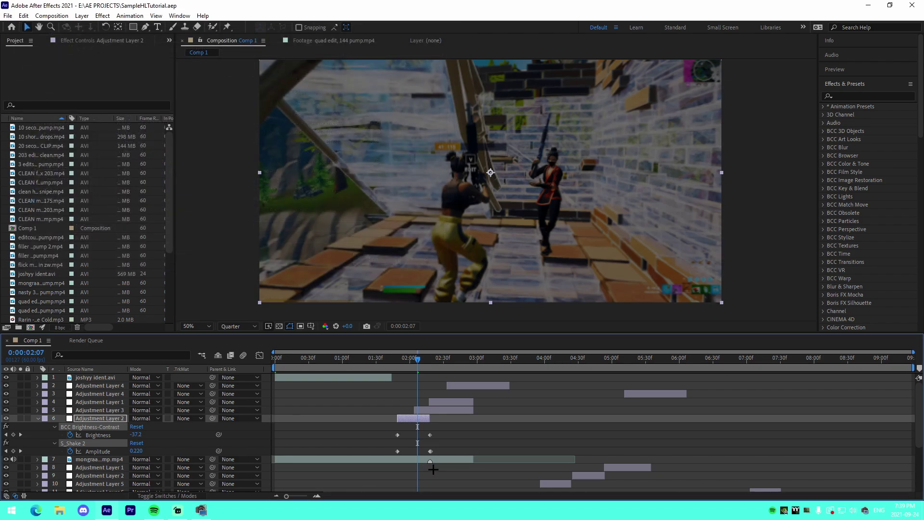
key("u")
- Try saving the keyframed S_BlurMoCurves effect of Adjustment Layer 3 as an animation preset
left_click(441, 410)
key("u")
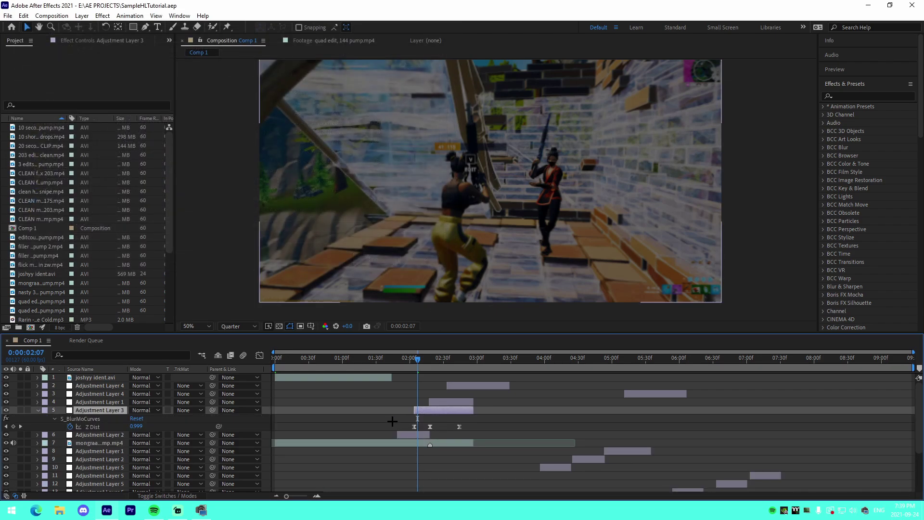
left_click_drag(393, 421, 492, 432)
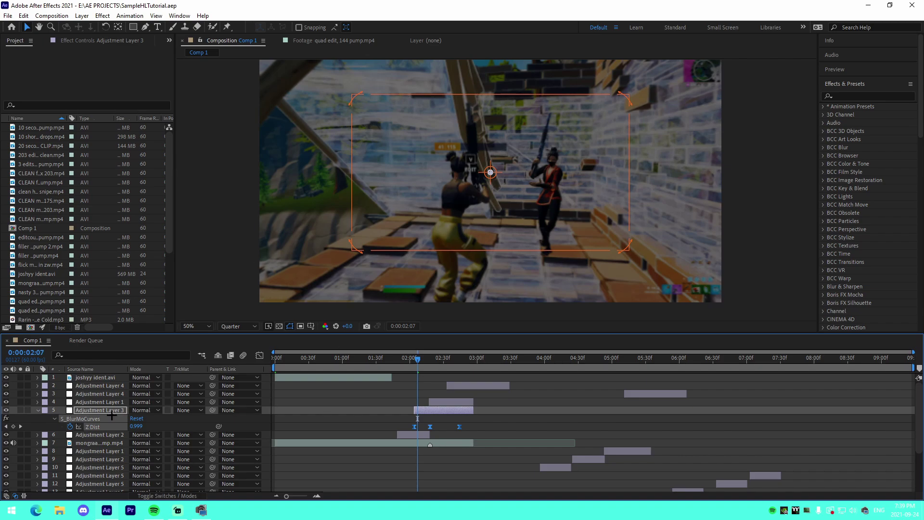
left_click(130, 15)
left_click(144, 29)
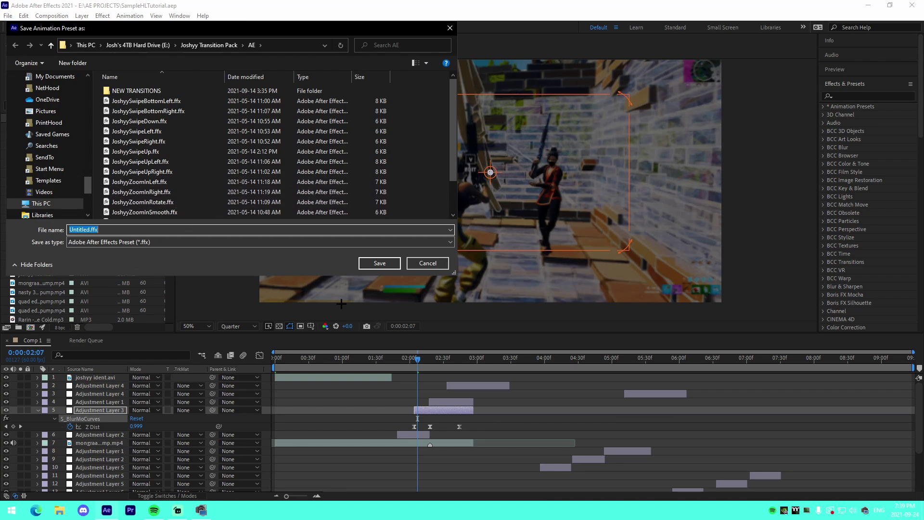
left_click(417, 262)
- Reveal the keyframes of Adjustment Layer 1 on layer 4 and set the playhead to 0:00:02:14, just before the layer starts
left_click(440, 398)
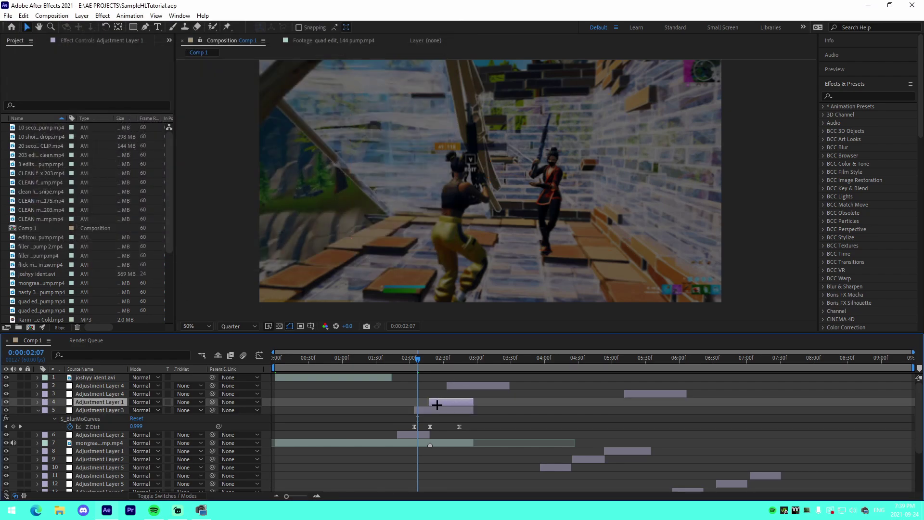
key("u")
left_click_drag(410, 428, 587, 409)
scroll(497, 448, "up", 3)
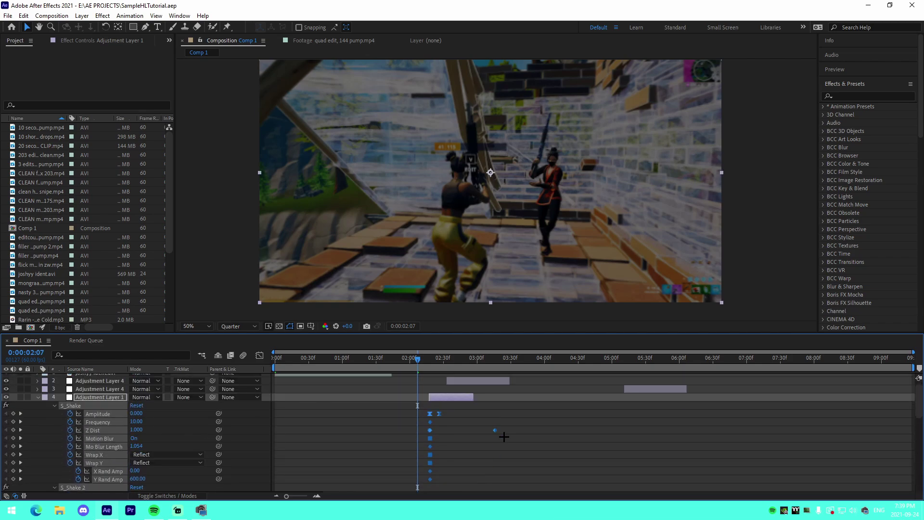
left_click(503, 436)
left_click(434, 398)
left_click(425, 361)
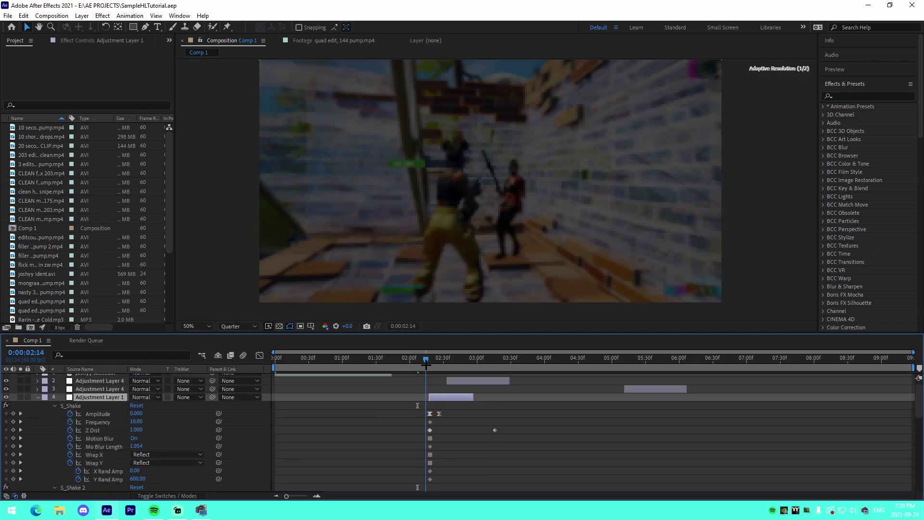
- Collapse and select all five effects of Adjustment Layer 1 on layer 4, from S_Shake to BCC Fast Lens Blur, and set the playhead to 0:00:02:17
left_click(70, 405)
scroll(72, 418, "down", 2)
left_click(55, 381)
left_click(54, 389)
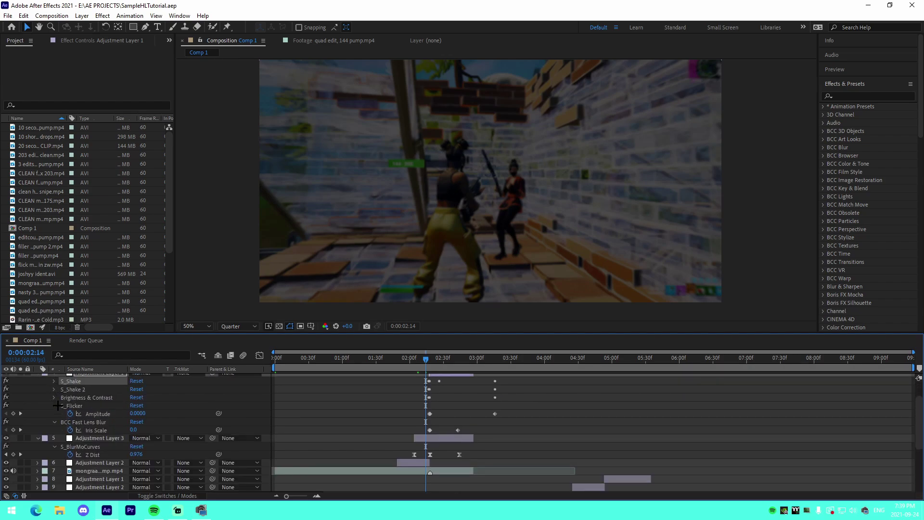
left_click(54, 397)
left_click(54, 406)
left_click(54, 415)
left_click(72, 414, "ctrl")
left_click(73, 405, "ctrl")
left_click(73, 397, "ctrl")
left_click(72, 389, "ctrl")
scroll(360, 421, "up", 1)
left_click_drag(426, 357, 428, 357)
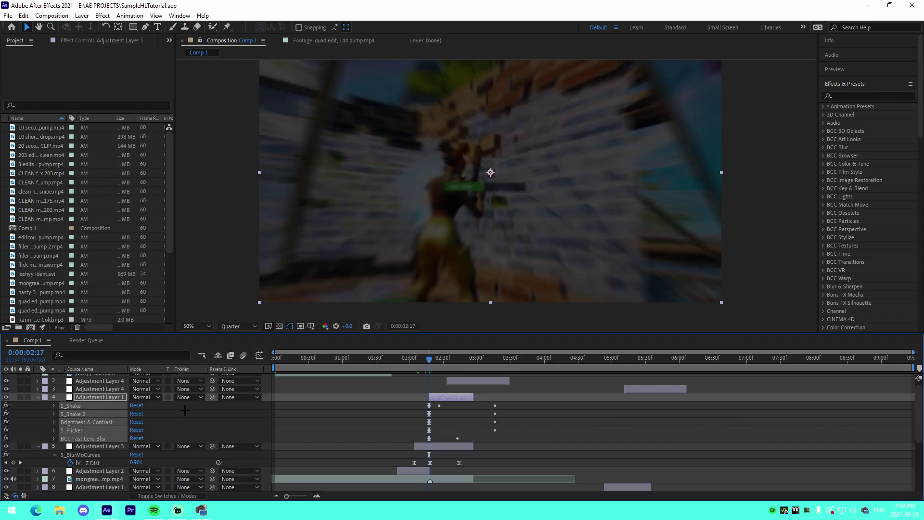
- Try saving the selected effects of Adjustment Layer 1 as an animation preset, and collapse the layer
left_click(129, 15)
left_click(130, 26)
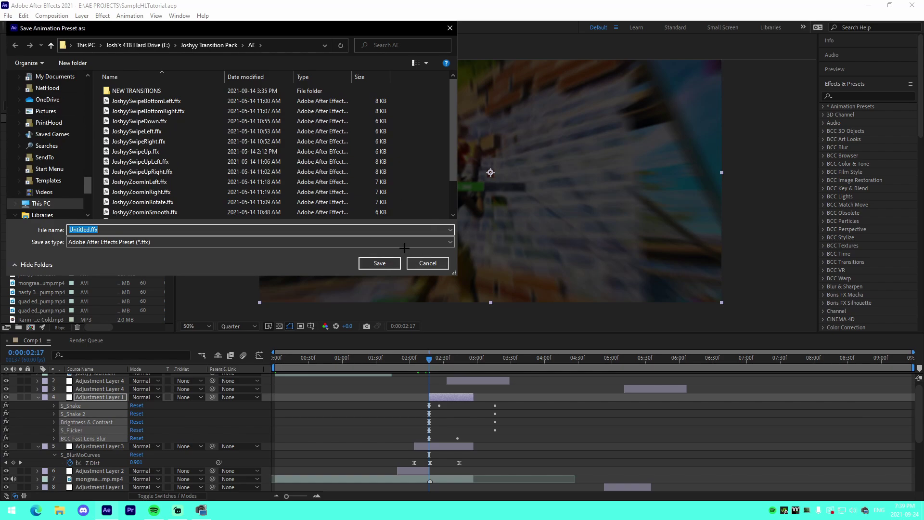
left_click(428, 263)
left_click(36, 397)
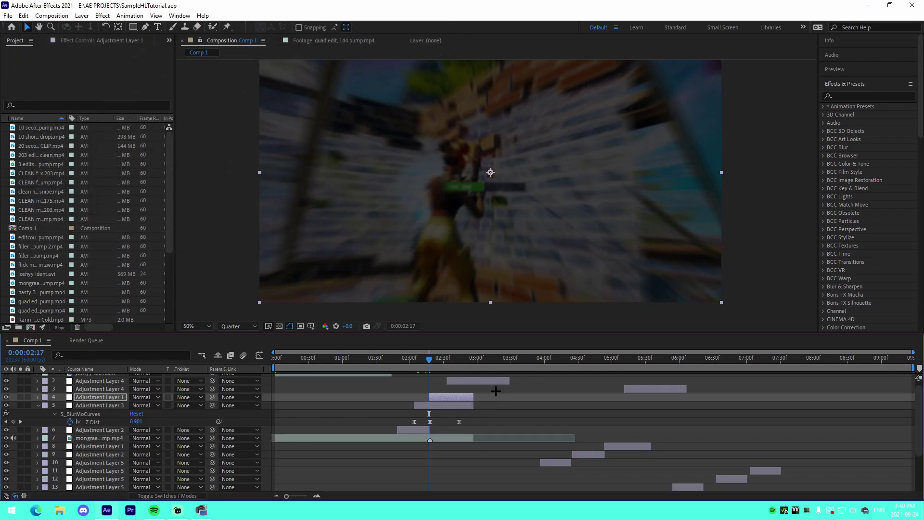
- Examine the S_BlurMoCurves Z Dist keyframes of Adjustment Layer 4 on layer 2
left_click(486, 383)
key("u")
left_click_drag(516, 416, 430, 400)
left_click(374, 401)
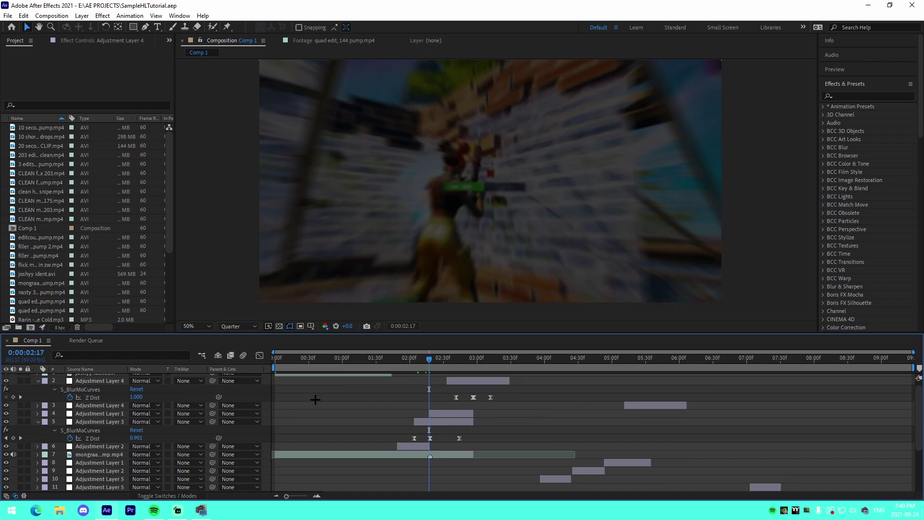
scroll(451, 405, "down", 1)
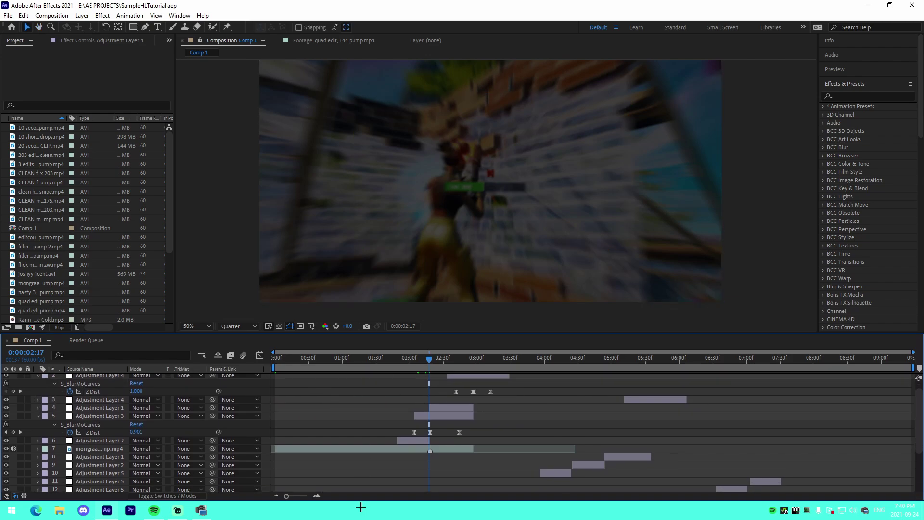
- Delete Adjustment Layer 4 on layer 2, which spans the cut between the gameplay clips at 0:00:02:57
left_click(316, 495)
scroll(65, 408, "up", 2)
left_click(37, 428)
left_click_drag(510, 359, 518, 358)
left_click(530, 383)
key("Delete")
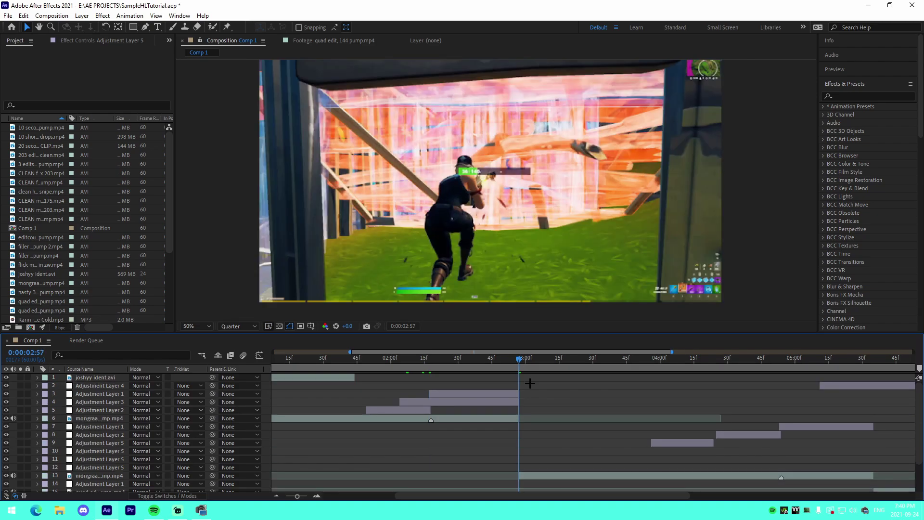
- Create a new adjustment layer above Adjustment Layer 1 and trim its start to 0:00:02:41
left_click(486, 390)
key("ctrl+alt+y")
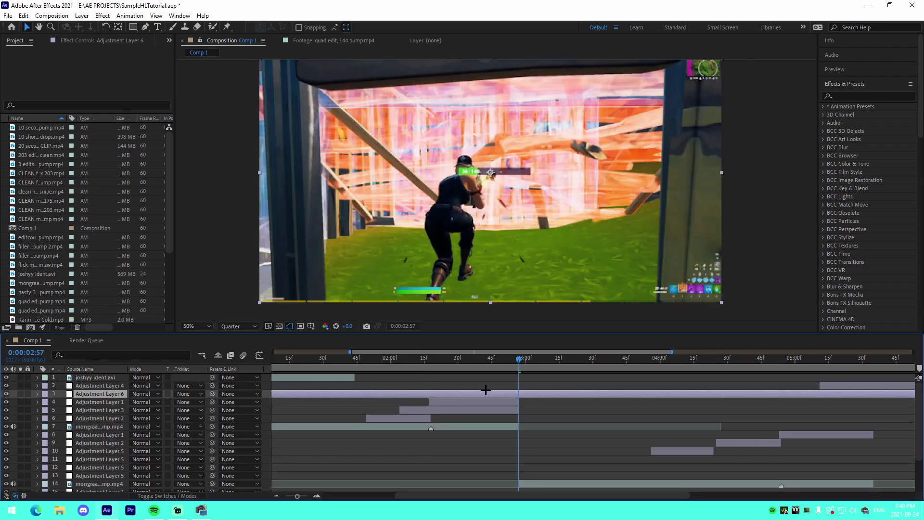
left_click_drag(501, 351, 488, 352)
left_click(508, 358)
key("alt+bracketleft")
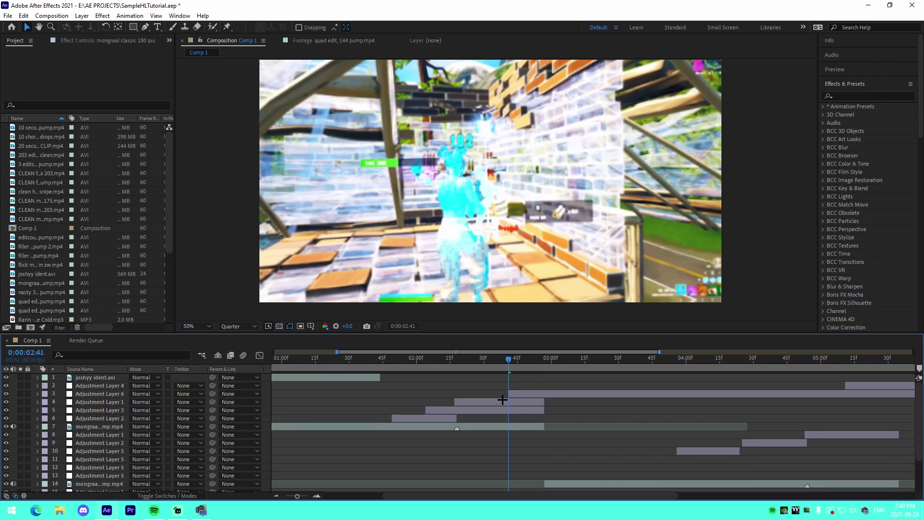
- Shift the new adjustment layer earlier so it spans the cut, and trim its end to 0:00:03:37
left_click_drag(585, 396, 542, 396)
left_click_drag(587, 361, 635, 374)
key("ctrl+shift+d")
key("Delete")
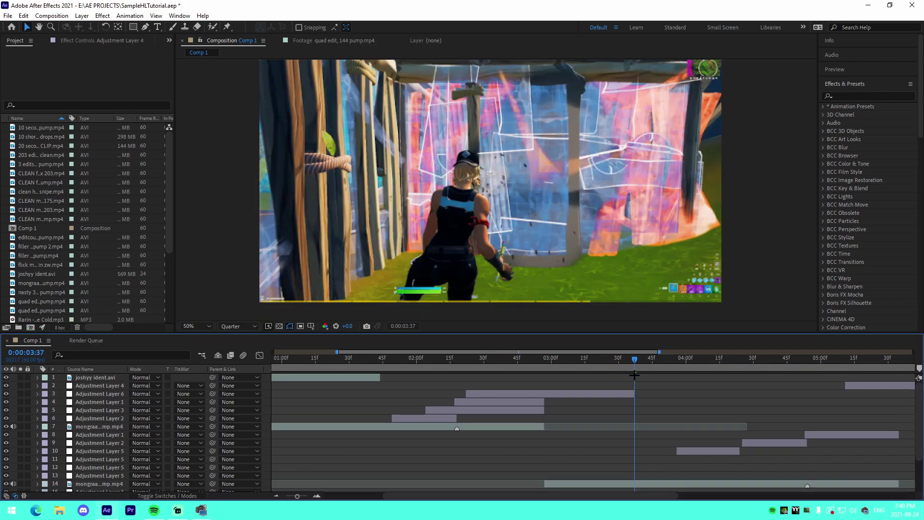
- Select Adjustment Layer 6 and set the playhead to 0:00:02:57, where the gameplay clips meet
left_click(542, 359)
left_click(558, 392)
left_click(545, 358)
left_click(129, 16)
left_click(145, 35)
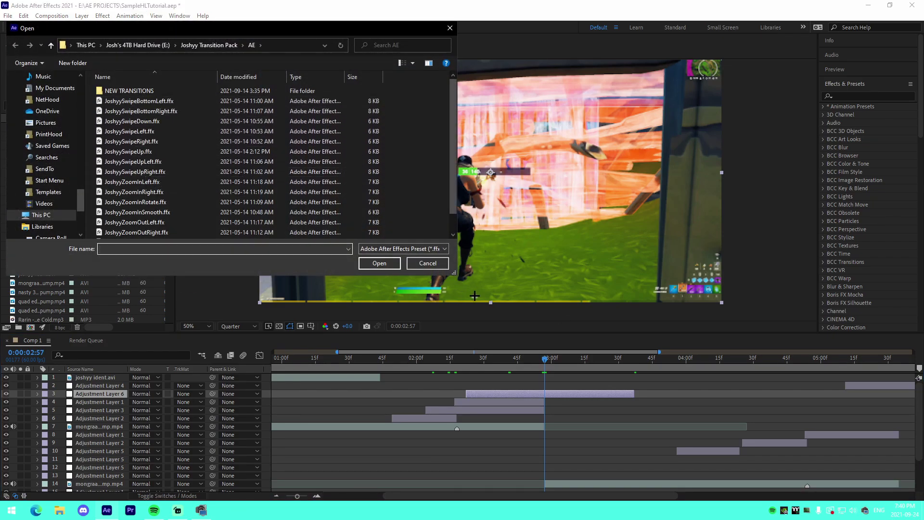
left_click(427, 263)
- Apply the JoshyySwipeUp.ffx animation preset to Adjustment Layer 6 at the cut
double_click(138, 10)
left_click(126, 18)
left_click(147, 41)
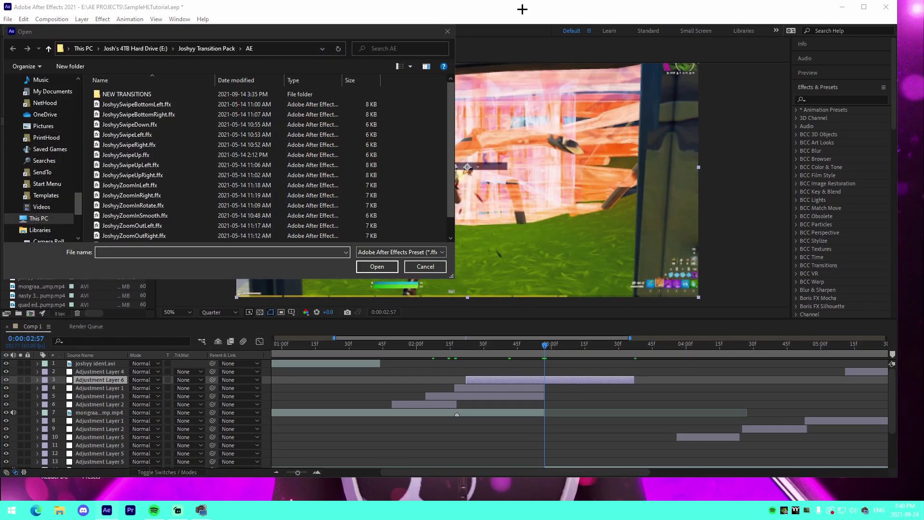
left_click(126, 155)
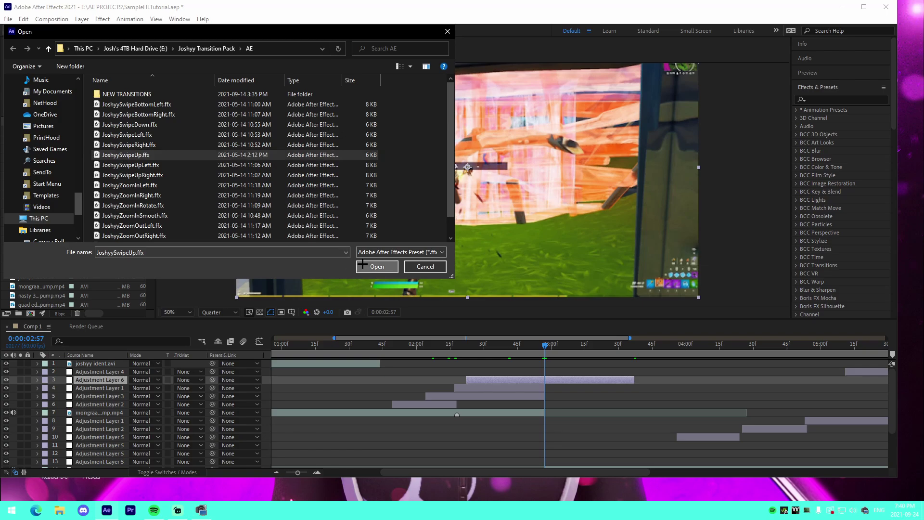
left_click(377, 266)
left_click_drag(579, 396, 543, 396)
double_click(793, 5)
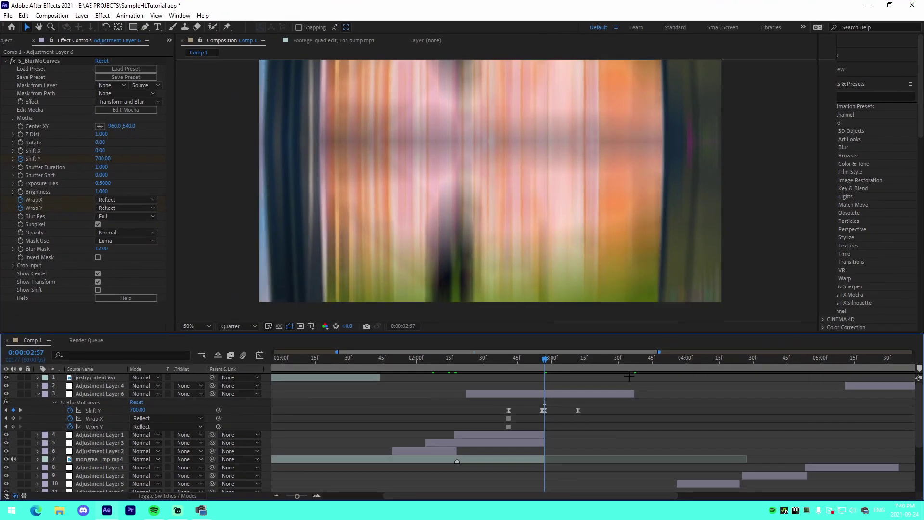
- Preview the swipe transition on Adjustment Layer 6 from about 0:00:02:40, and select Adjustment Layer 1
left_click_drag(544, 358, 506, 358)
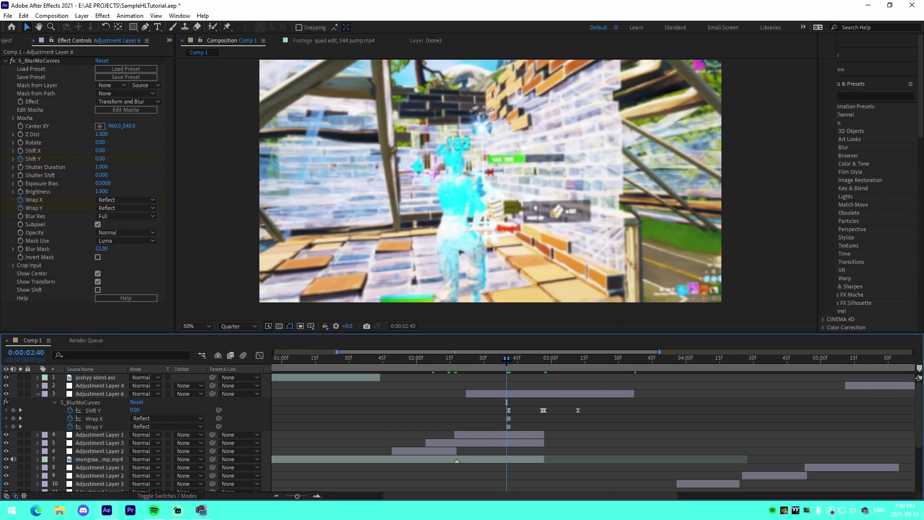
key("space")
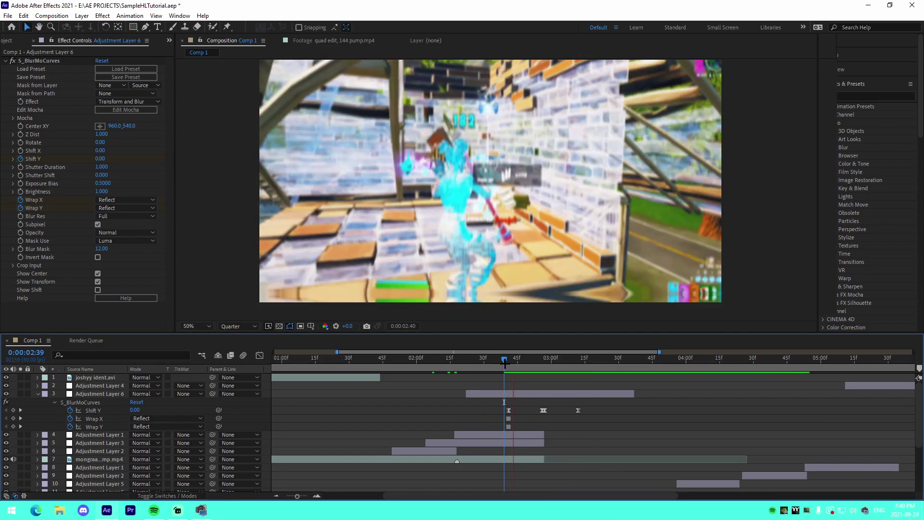
left_click_drag(518, 361, 456, 376)
left_click(465, 435)
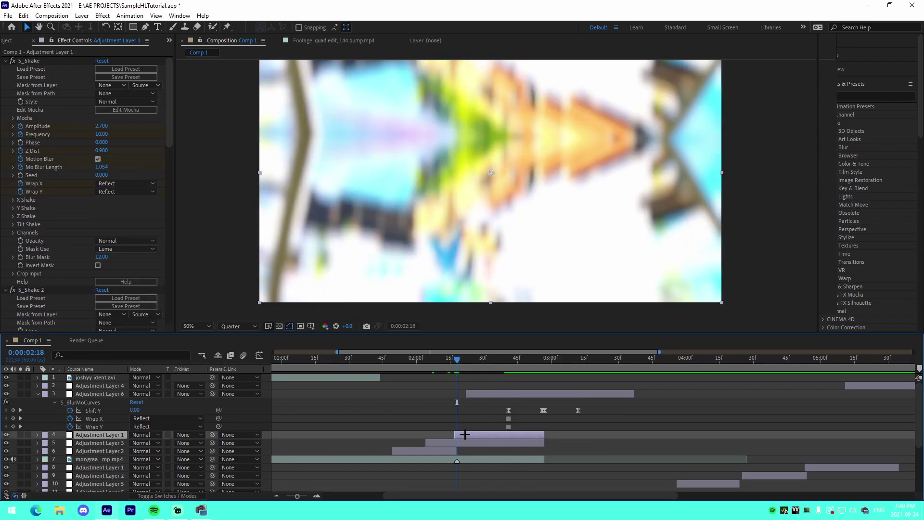
- Examine the S_BlurMoCurves keyframes of Adjustment Layer 6 and review the composition's full layer stack
left_click(37, 394)
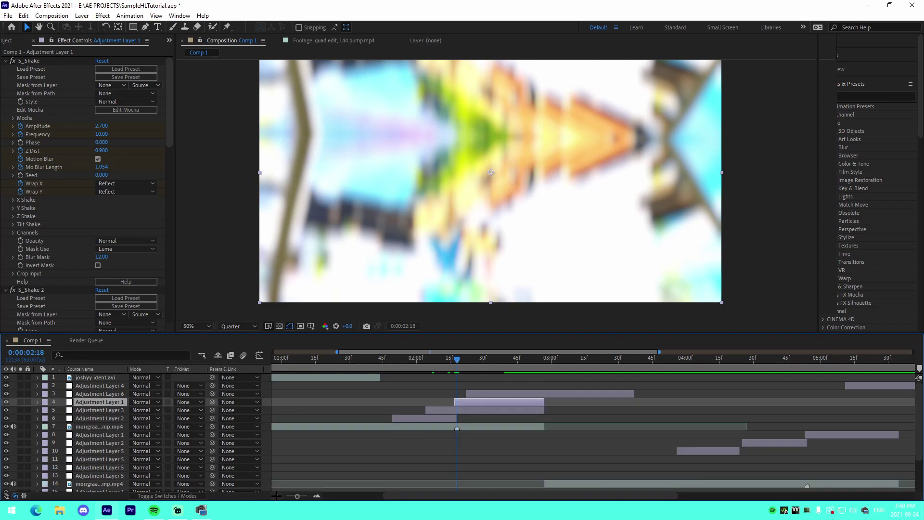
left_click(277, 496)
left_click(460, 394)
key("u")
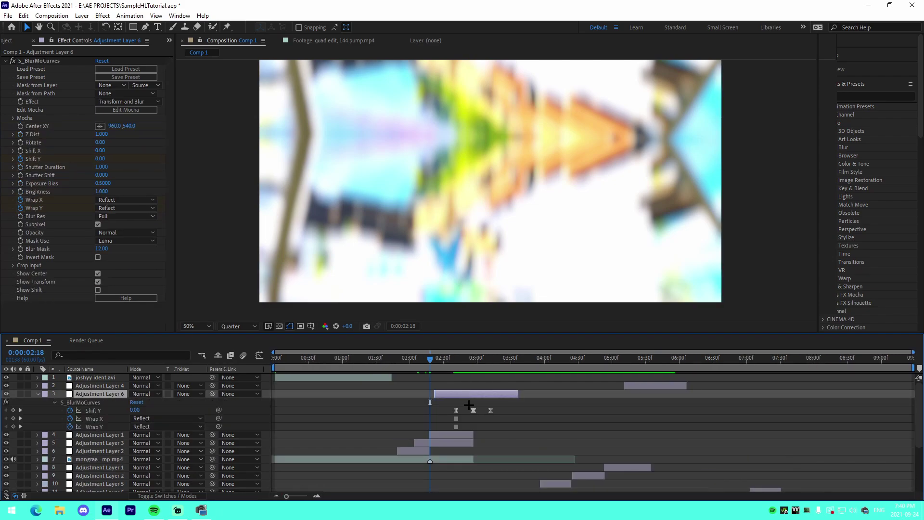
mouse_move(472, 412)
left_mouse_down()
mouse_move(452, 411)
mouse_move(508, 426)
mouse_move(474, 419)
left_mouse_up()
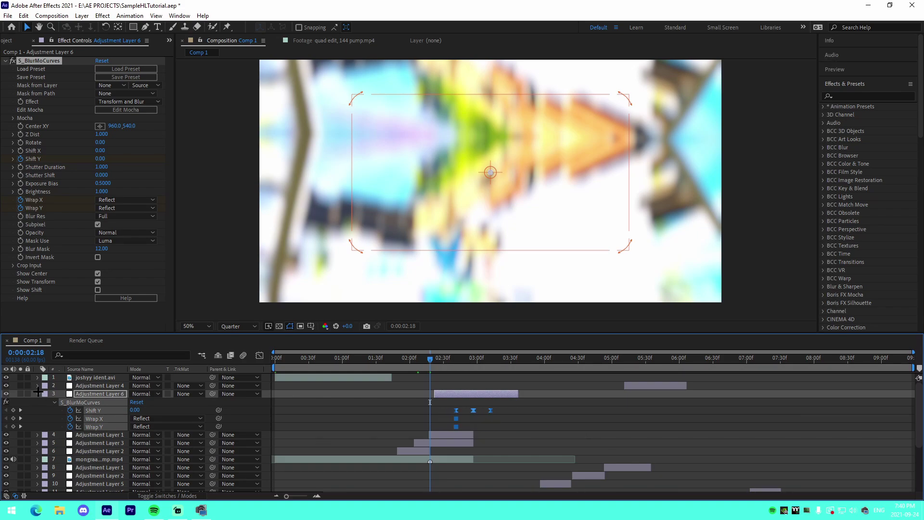
left_click(37, 394)
left_click(412, 457)
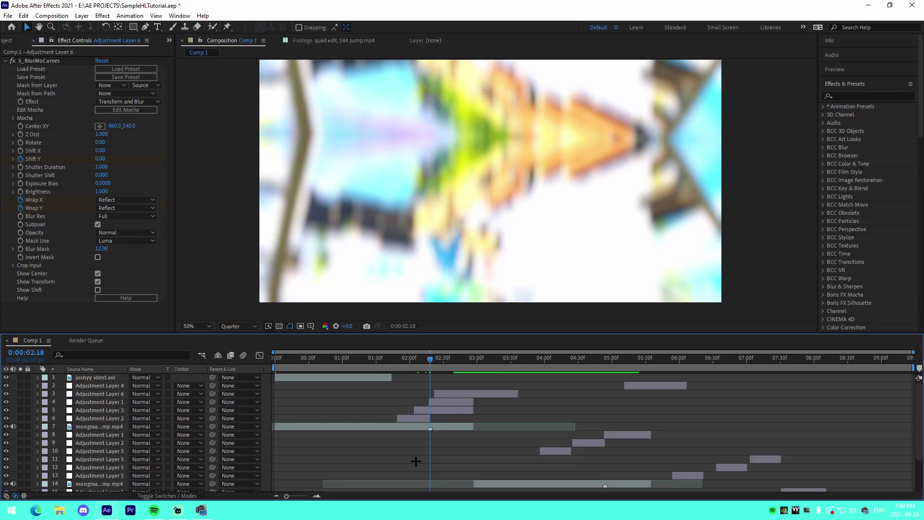
scroll(413, 469, "down", 3)
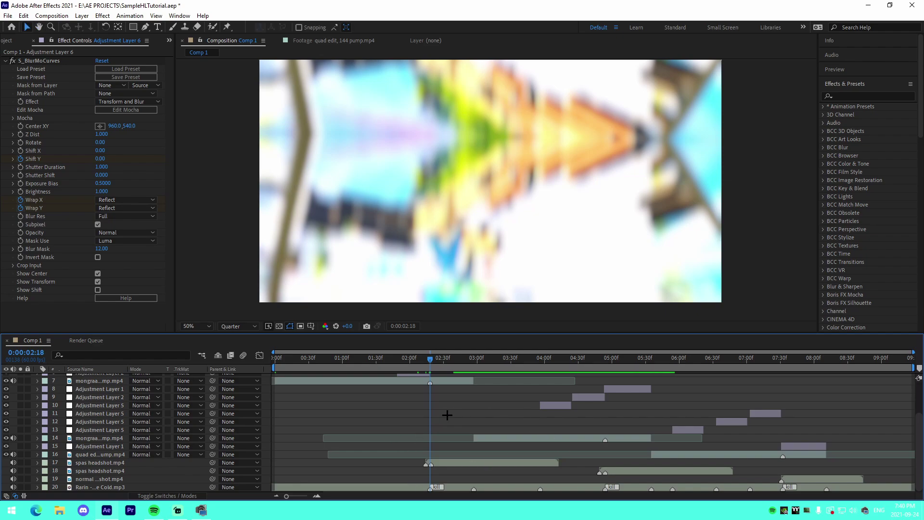
scroll(375, 431, "up", 3)
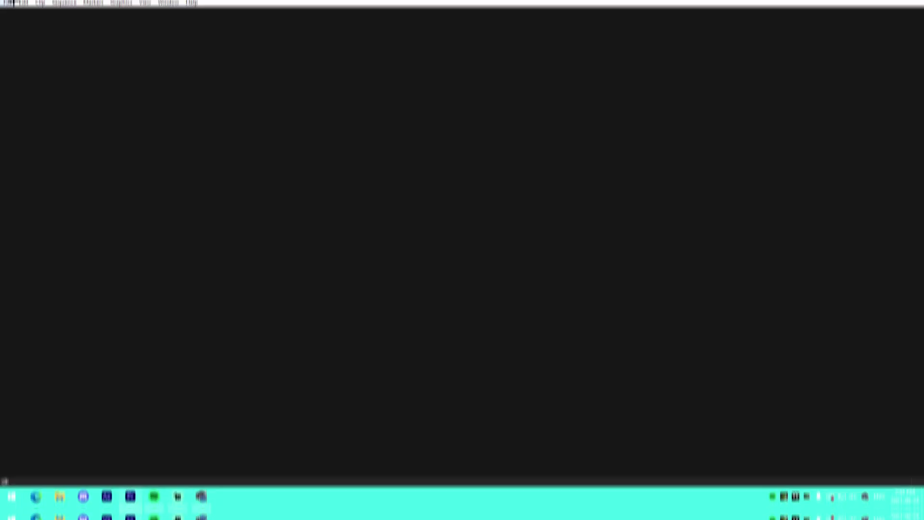
- Switch to Premiere Pro and open the recent project 5InsaneEffects.prproj
left_click(7, 16)
left_click(5, 18)
left_click(4, 17)
mouse_move(64, 70)
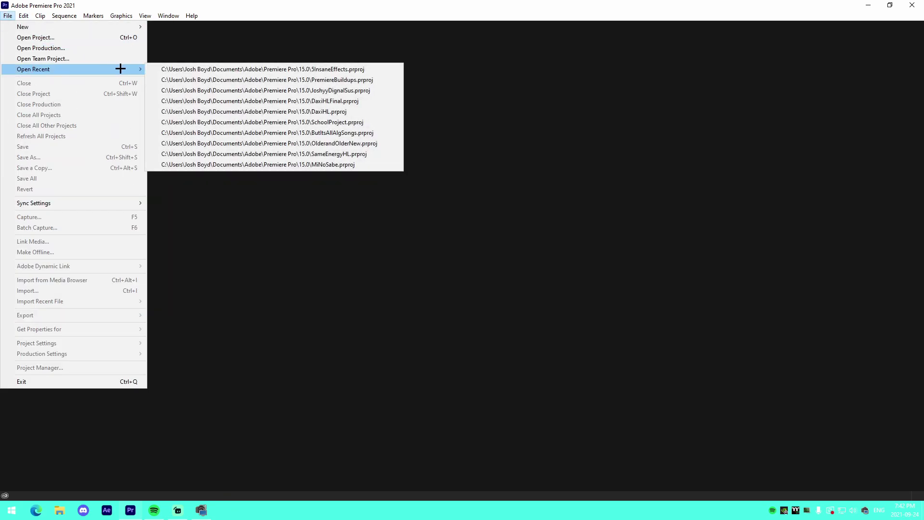
left_click(243, 69)
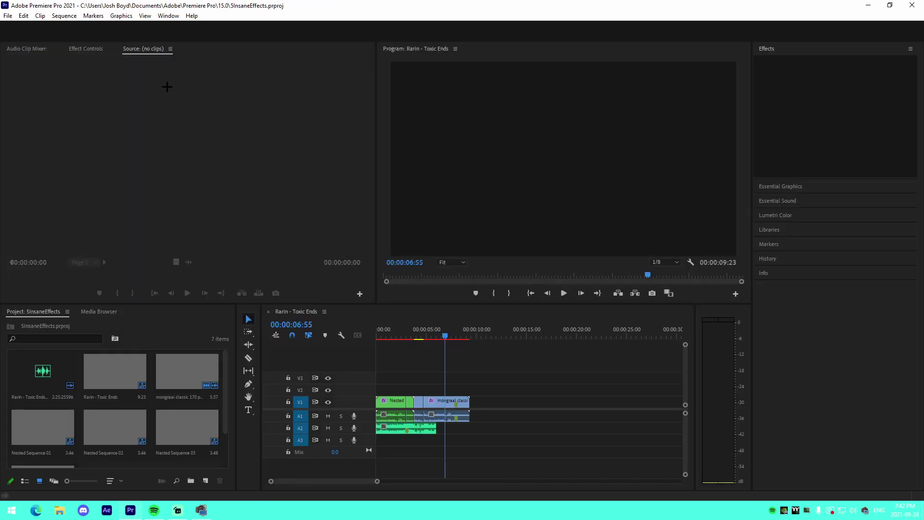
- Show the effect settings of mongraal classic 170 pump.mp4 and set the playhead to the clip's start at 0:00:04:47
left_click_drag(377, 481, 367, 481)
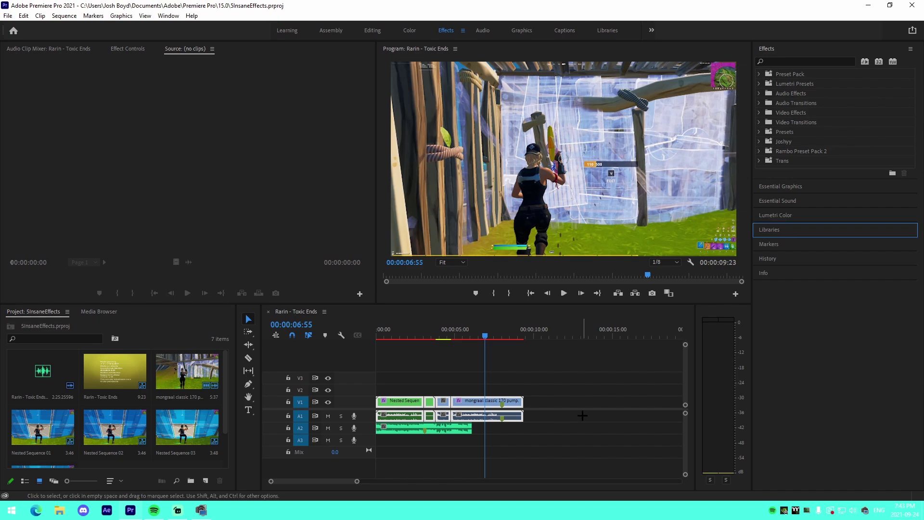
left_click(498, 336)
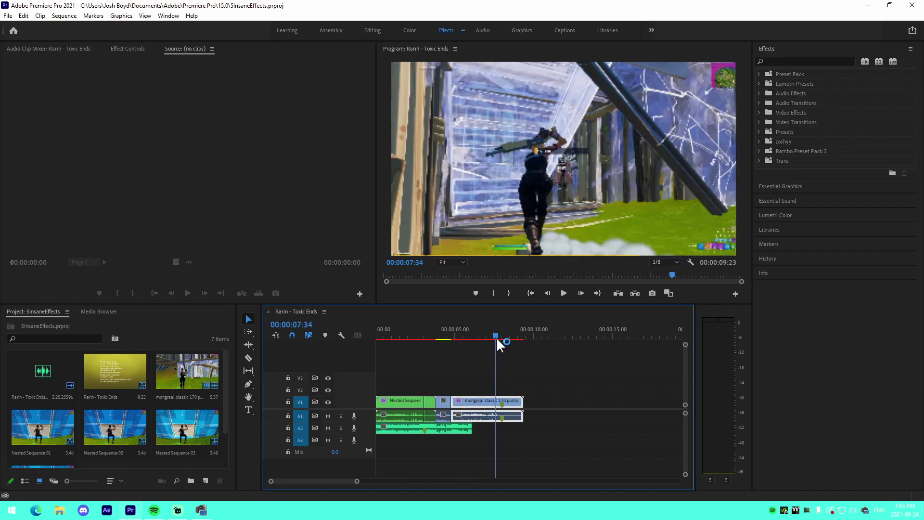
left_click(126, 48)
left_click_drag(357, 481, 337, 481)
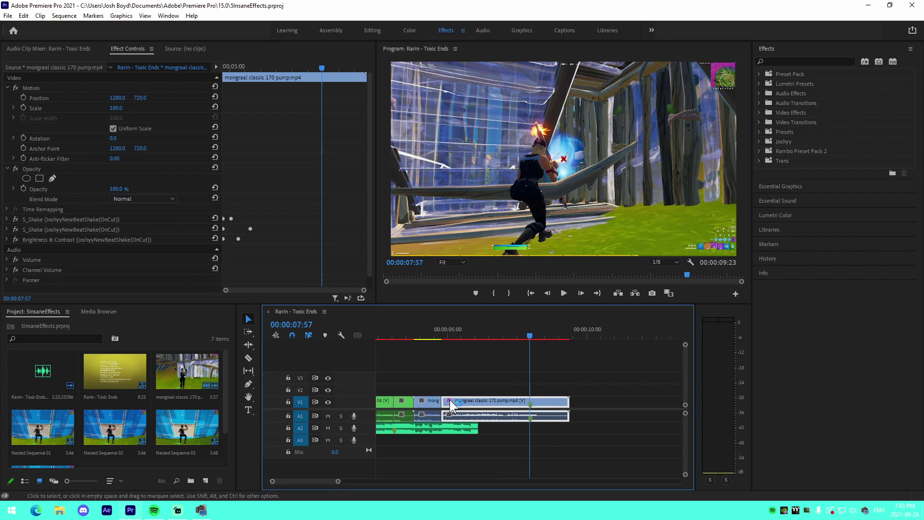
left_click_drag(507, 331, 446, 346)
left_click(534, 451)
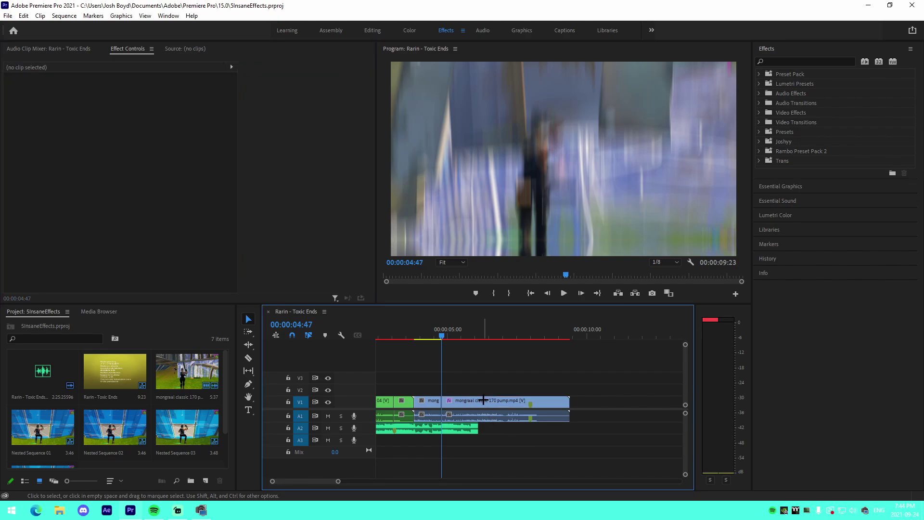
- Select both S_Shake effects and Brightness & Contrast on the mongraal classic 170 pump.mp4 clip and start saving them as a preset
left_click(482, 400)
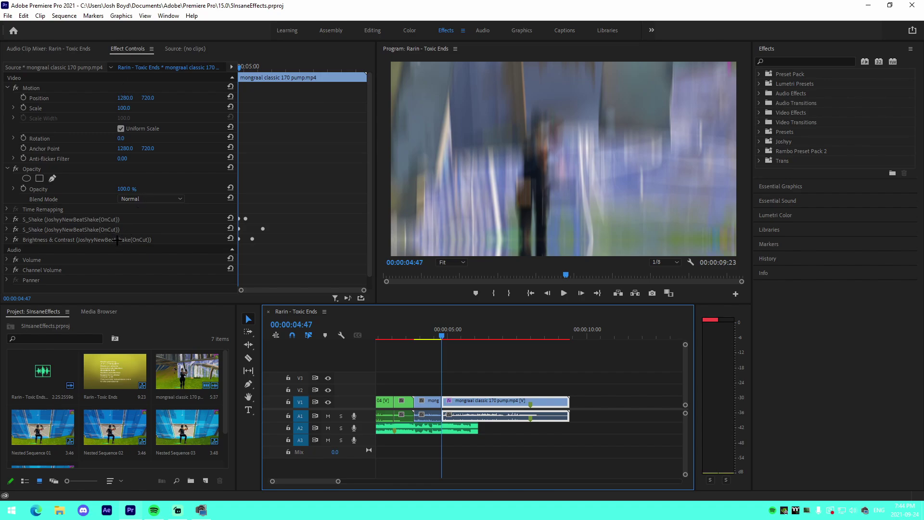
left_click(92, 240)
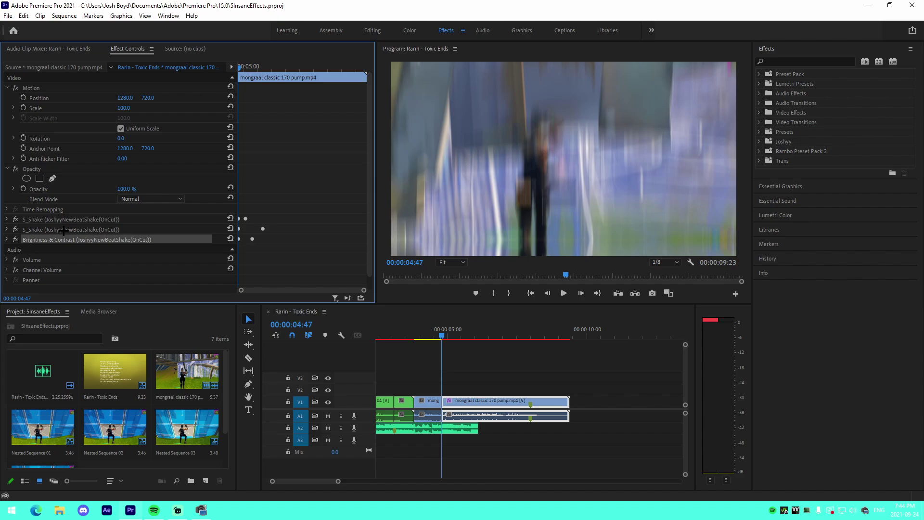
left_click(63, 230, "ctrl")
left_click(66, 219, "ctrl")
right_click(65, 217)
left_click(78, 234)
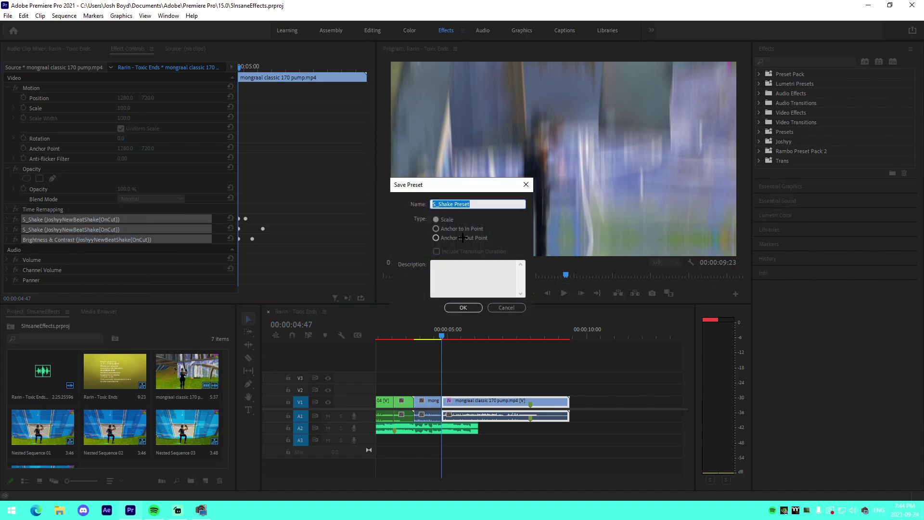
- Save the effect preset under the name impact, anchored to the in point
left_click(437, 228)
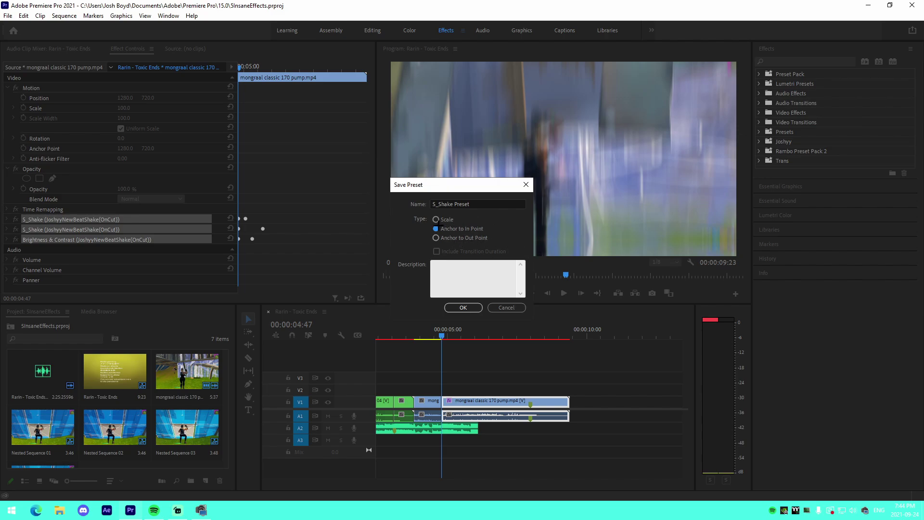
left_click(472, 203)
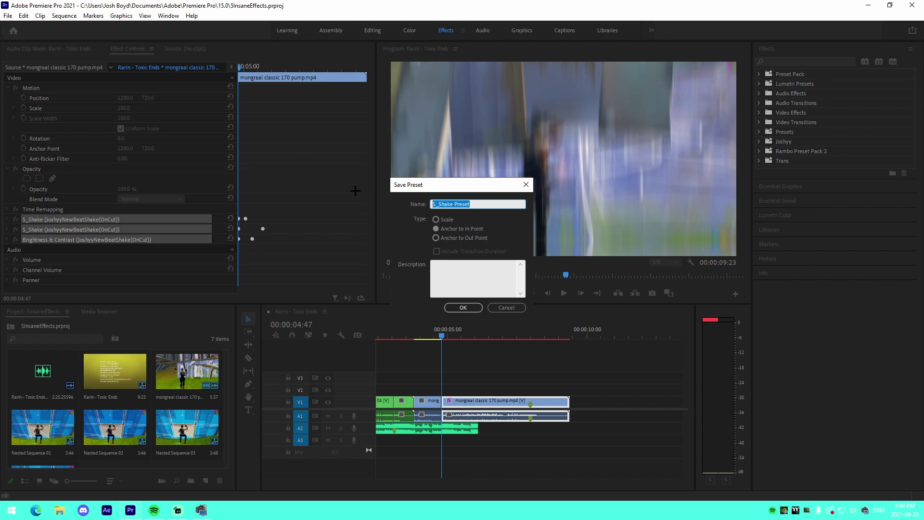
type("impact")
left_click(465, 307)
left_click(478, 388)
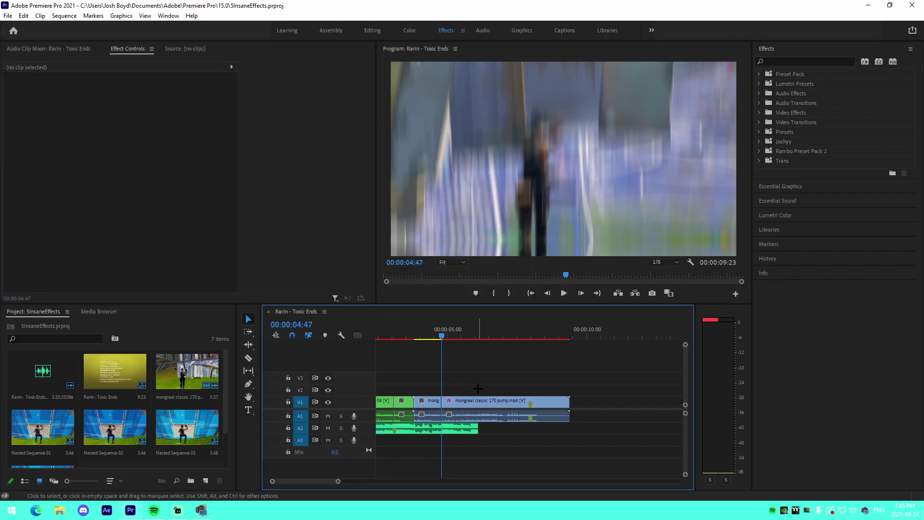
- Delete both S_Shake effects and the Brightness & Contrast effect from the last mongraal classic 170 pump.mp4 clip
left_click(452, 404)
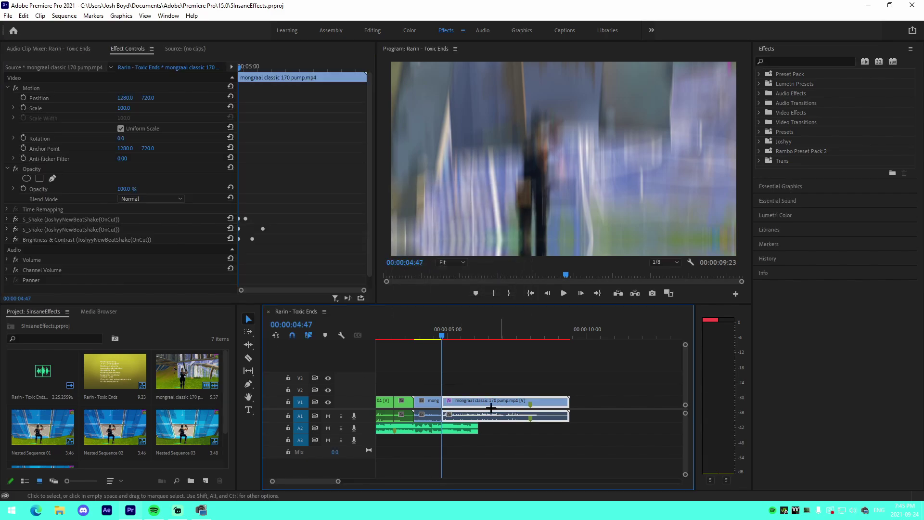
left_click(46, 219)
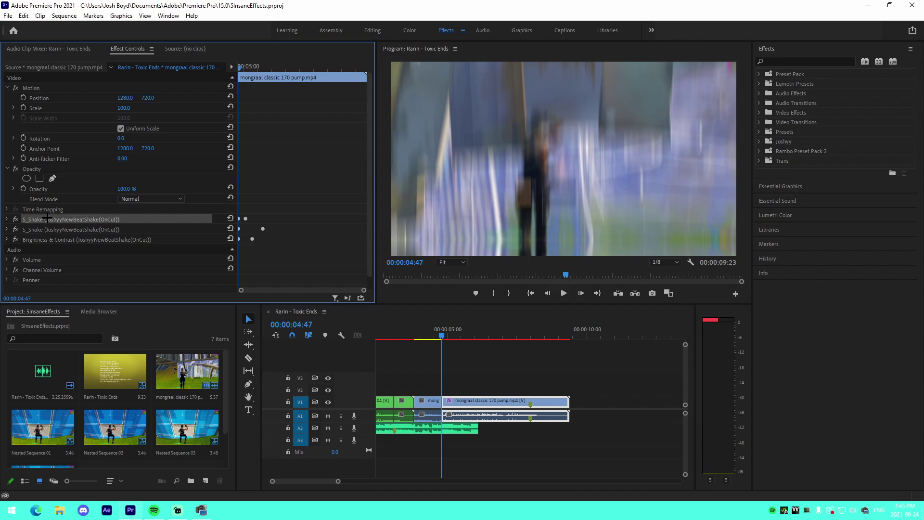
key("Delete")
left_click(48, 220)
key("Delete")
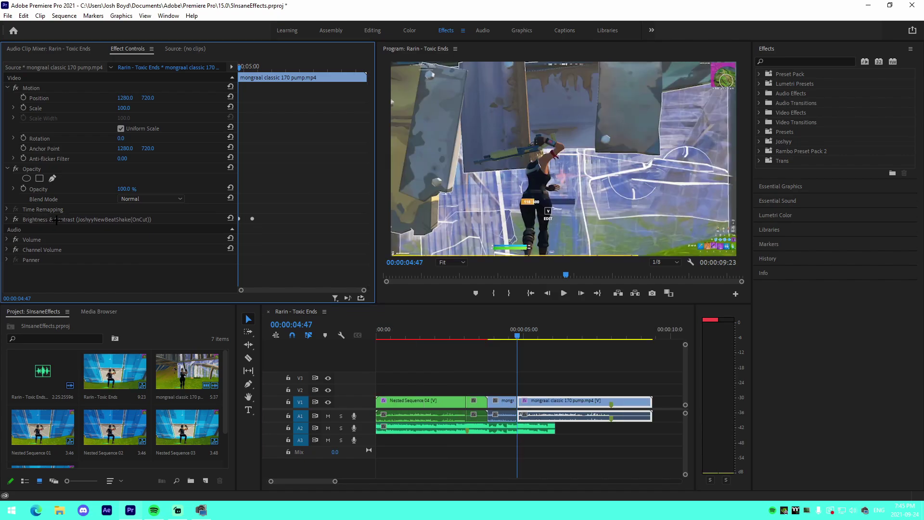
left_click(95, 220)
key("Delete")
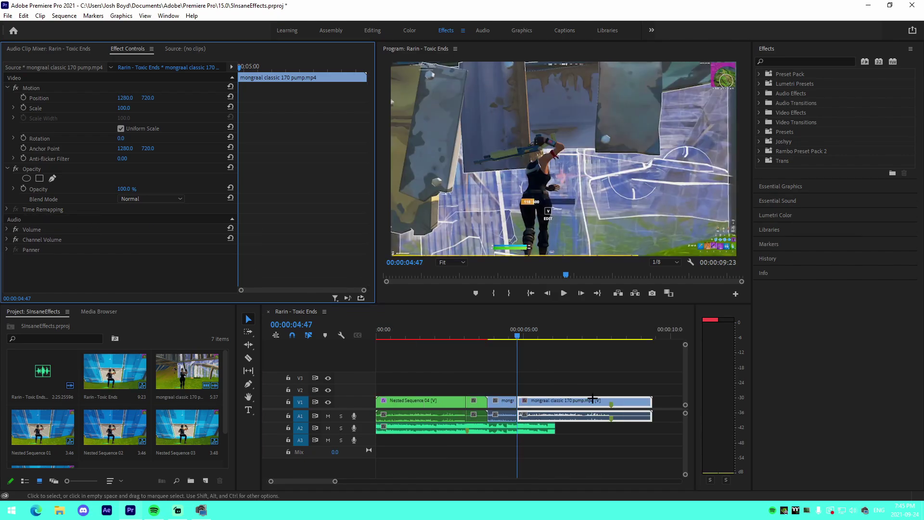
- Place the playhead at 0:00:07:57 near the last clip's green marker and select that clip
left_click(577, 387)
left_click(594, 334)
left_click_drag(594, 333, 610, 335)
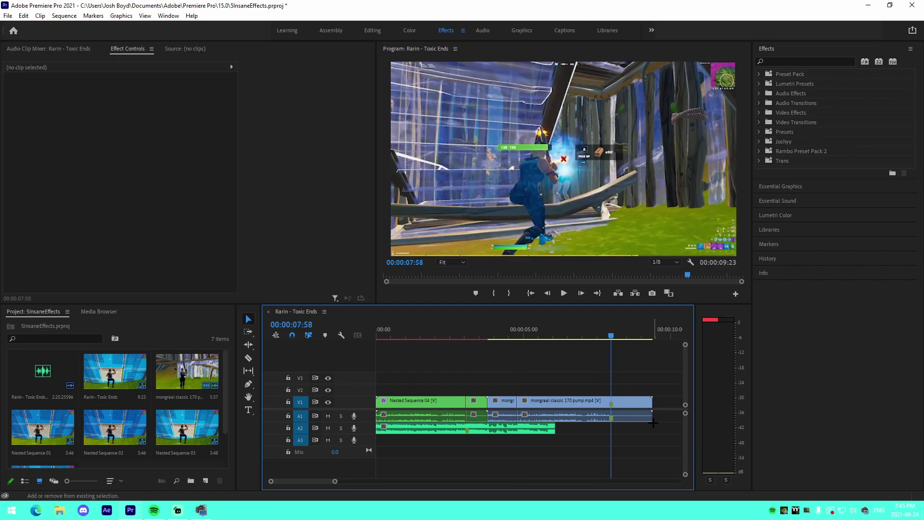
left_click(624, 402)
mouse_move(623, 338)
left_mouse_down()
mouse_move(634, 339)
mouse_move(611, 340)
left_mouse_up()
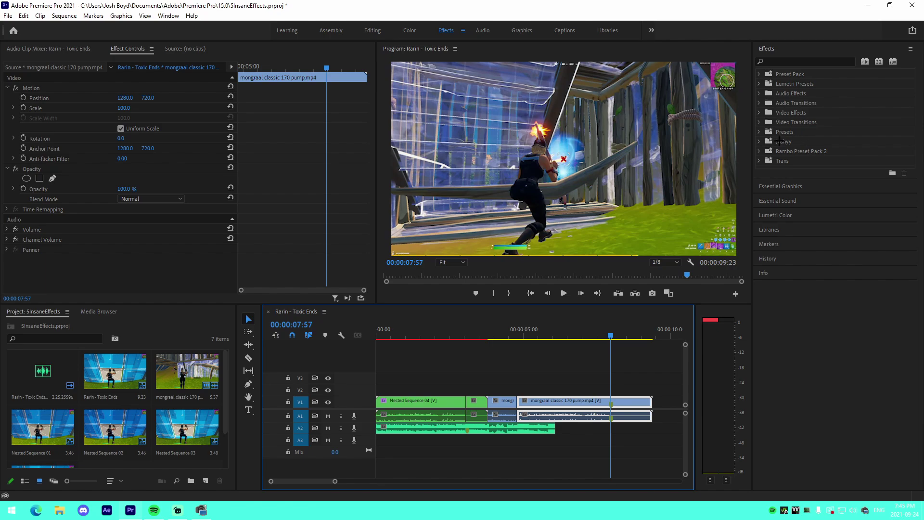
- Import the preset file Joshyy5InsaneEffects.prfpset and show the presets inside Rambo Preset Pack 2
left_click(910, 49)
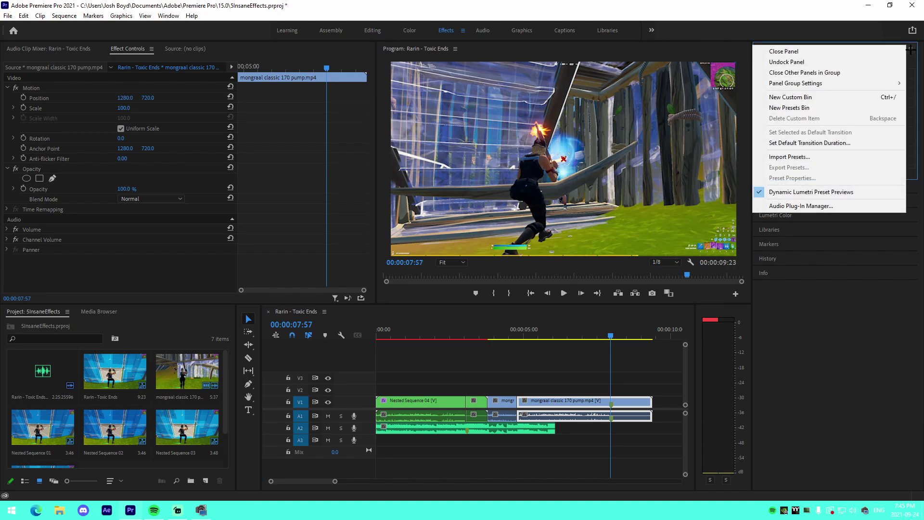
left_click(789, 155)
left_click(144, 81)
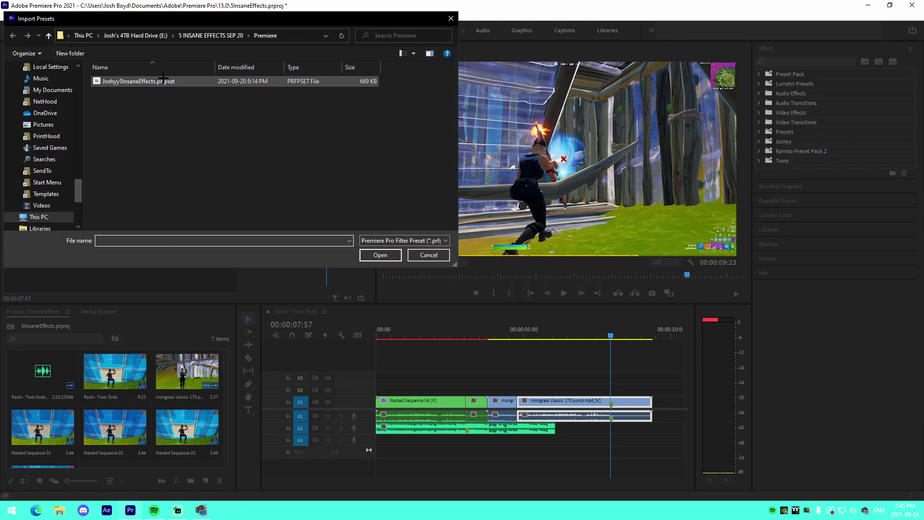
left_click(376, 254)
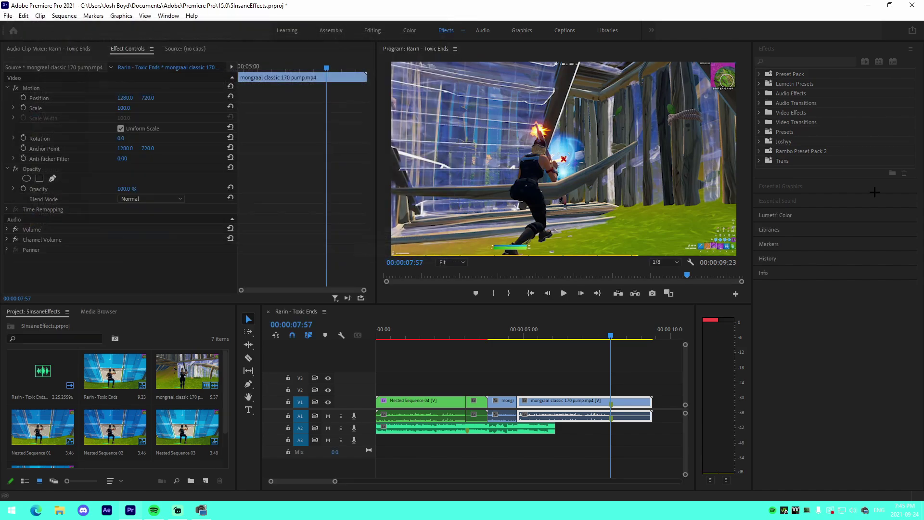
left_click(758, 74)
left_click(759, 74)
double_click(771, 152)
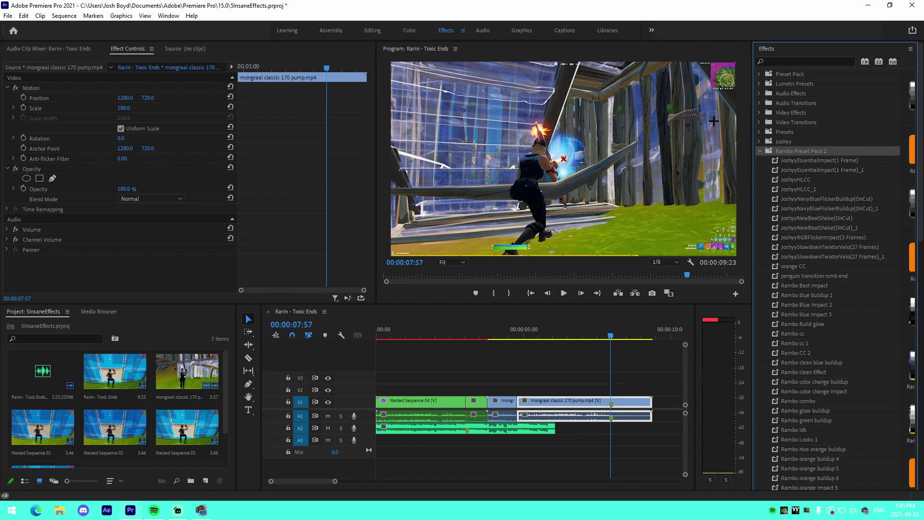
- Split the last mongraal classic 170 pump.mp4 clip at its green marker, at 0:00:07:58
left_click(628, 386)
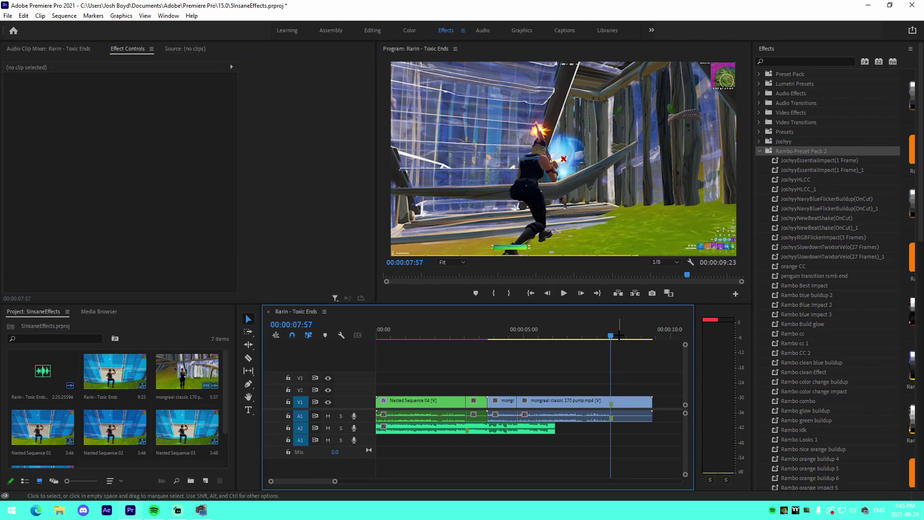
key("Right")
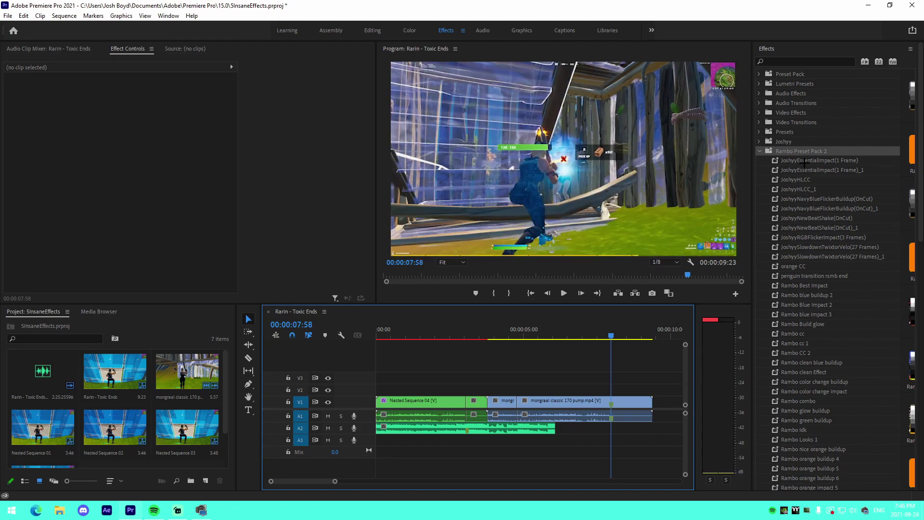
left_click(625, 402)
left_click_drag(336, 482, 313, 480)
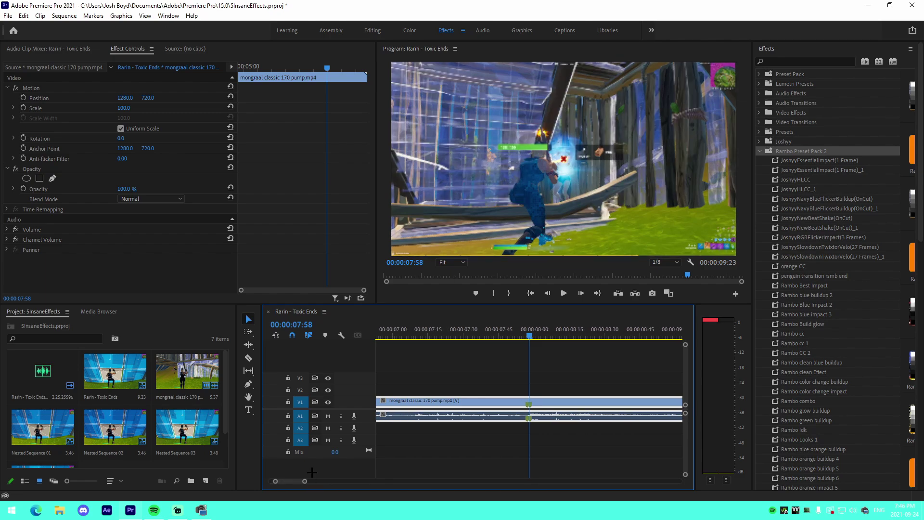
key("c")
left_click(529, 404)
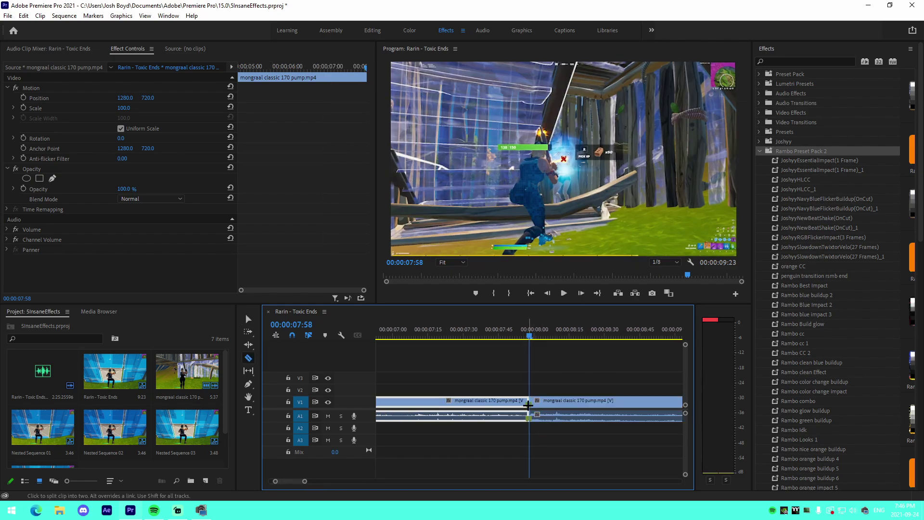
- Apply the JoshyyEssentialImpact(1 Frame) preset to the clip after the cut and play the result back from 0:00:07:44
mouse_move(305, 481)
left_mouse_down()
mouse_move(285, 484)
mouse_move(298, 482)
left_mouse_up()
left_click_drag(809, 160, 563, 402)
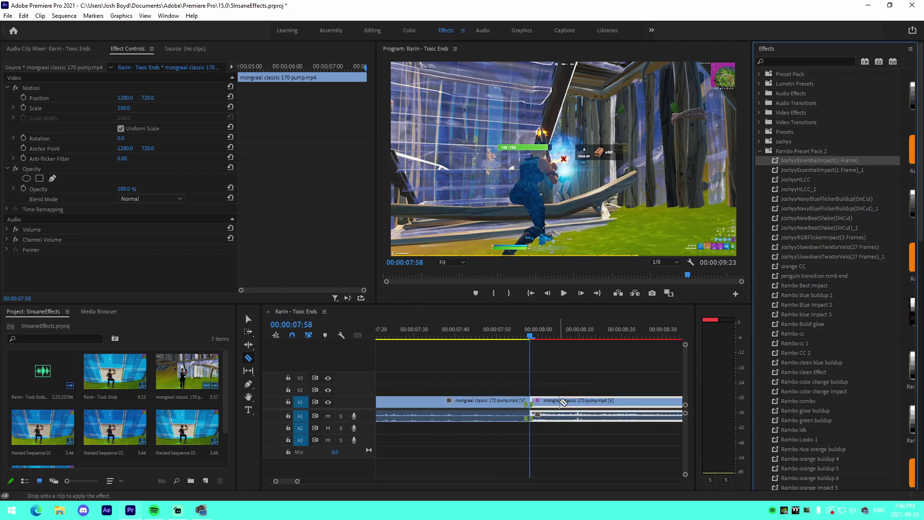
key("space")
left_click(472, 331)
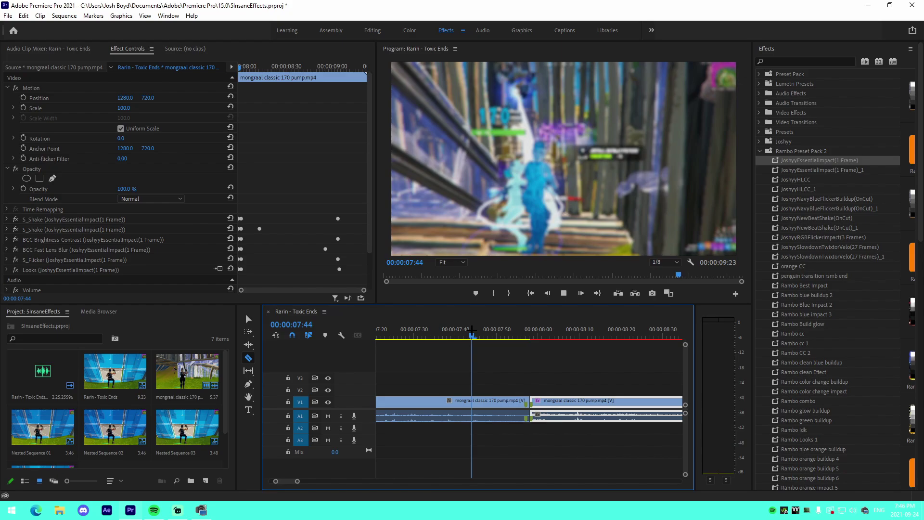
left_click(472, 330)
left_click(472, 330)
key("space")
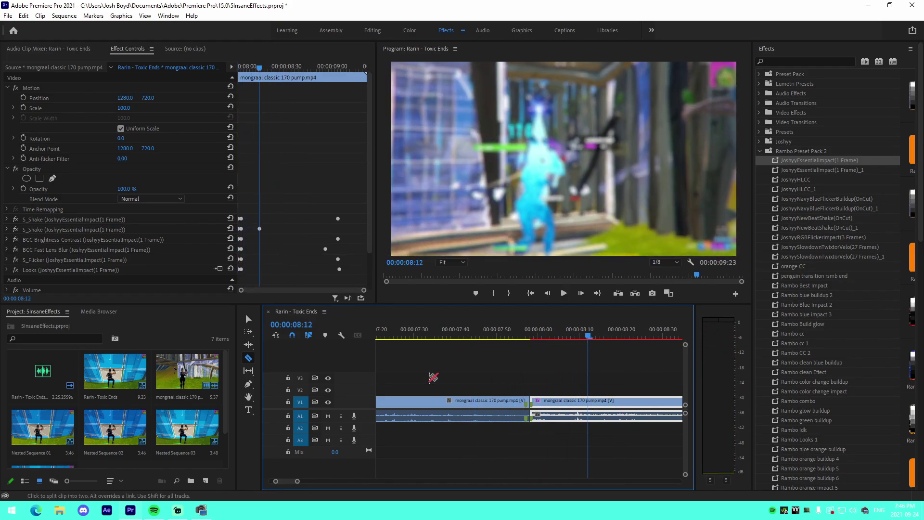
left_click_drag(297, 481, 323, 481)
key("v")
left_click_drag(562, 434, 442, 391)
left_click(569, 383)
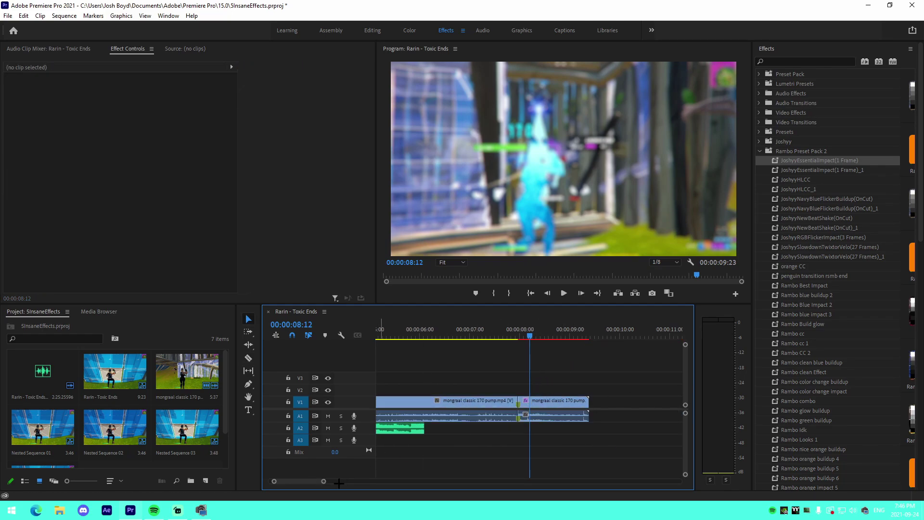
left_click_drag(324, 483, 352, 481)
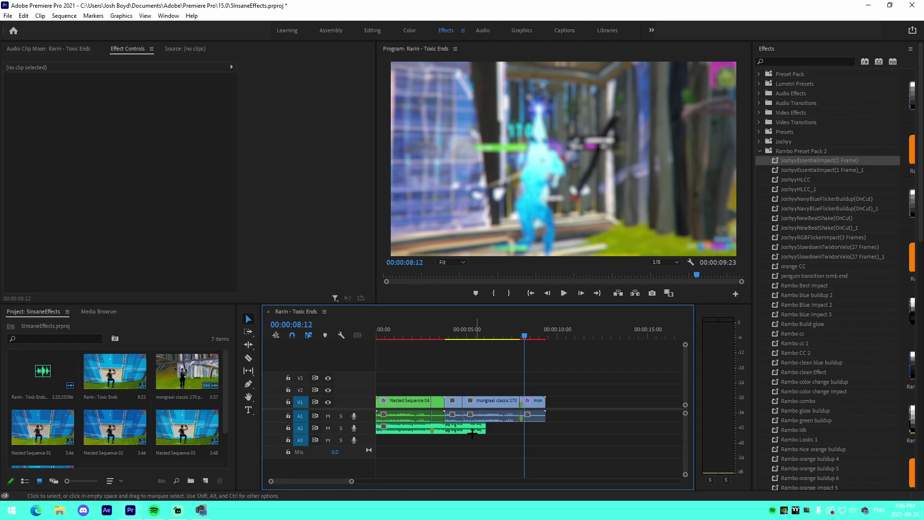
left_click_drag(351, 481, 400, 481)
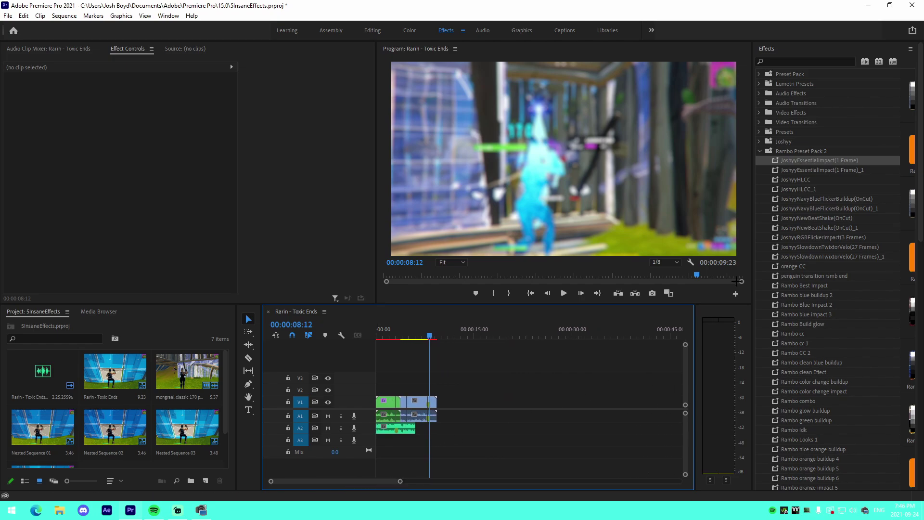
- Exit the program, saving the changes to 5InsaneEffects.prproj
left_click(919, 3)
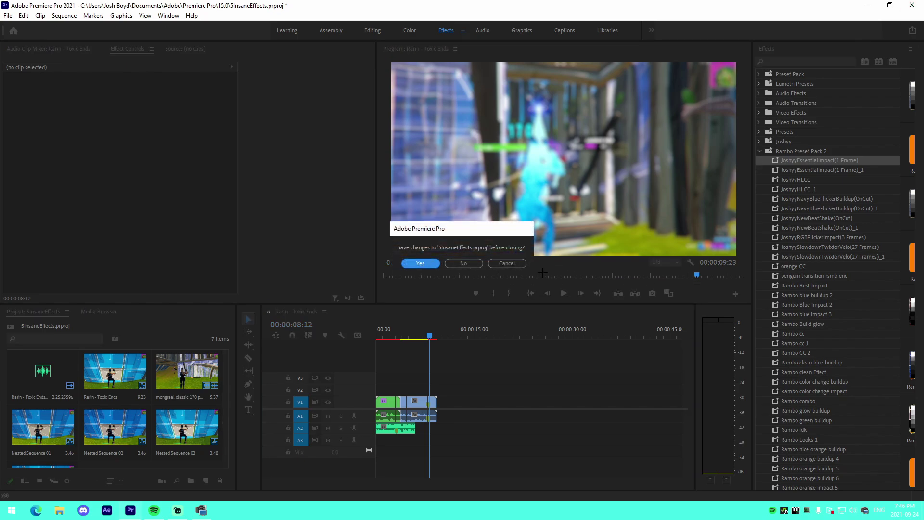
left_click(420, 262)
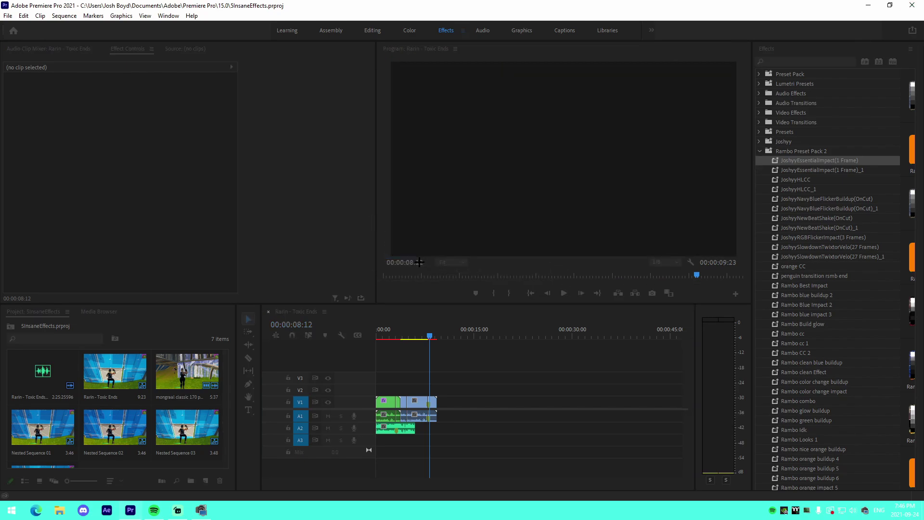